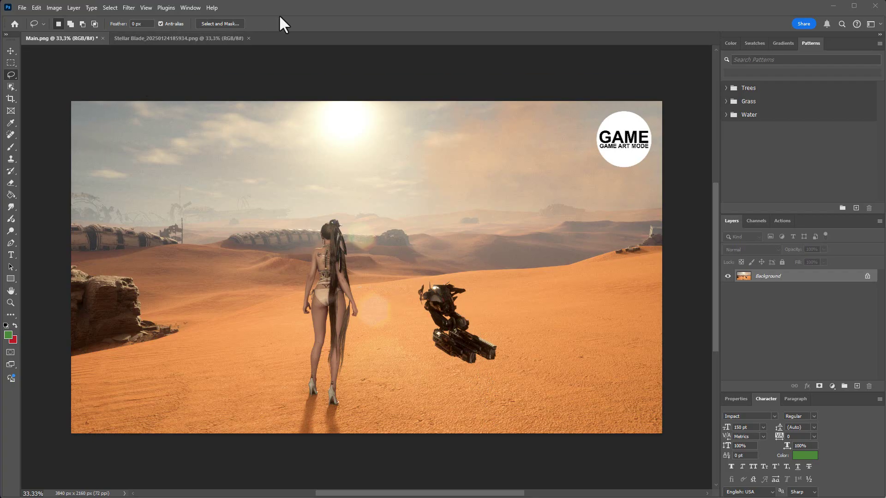
# - Outline the dark drone on the sand with the Lasso and replace it using a Content-Aware fill at 100% opacity
pyautogui.click(10, 64)
pyautogui.click(11, 85)
pyautogui.click(12, 75)
pyautogui.moveTo(466, 313)
pyautogui.mouseDown()
pyautogui.moveTo(466, 289)
pyautogui.moveTo(457, 281)
pyautogui.moveTo(427, 285)
pyautogui.moveTo(418, 295)
pyautogui.moveTo(432, 349)
pyautogui.mouseUp()
pyautogui.moveTo(499, 362); pyautogui.dragTo(466, 304)
pyautogui.hotkey('shift', 'BackSpace')
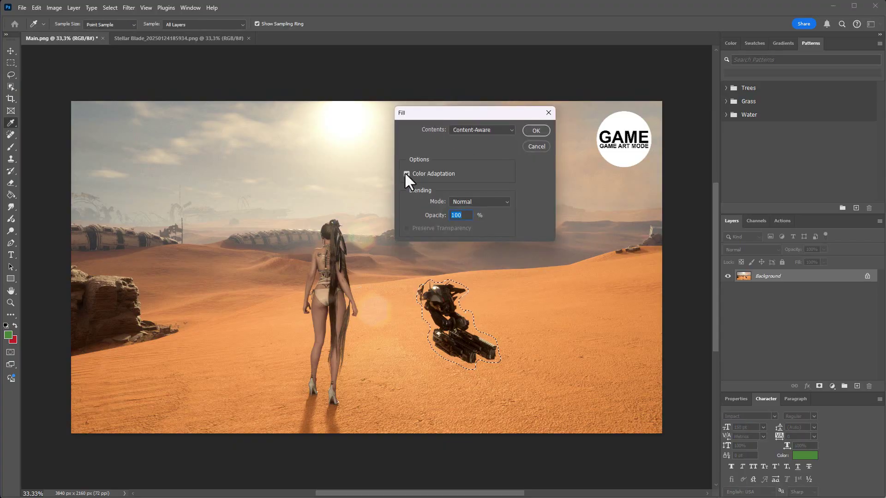
pyautogui.click(531, 132)
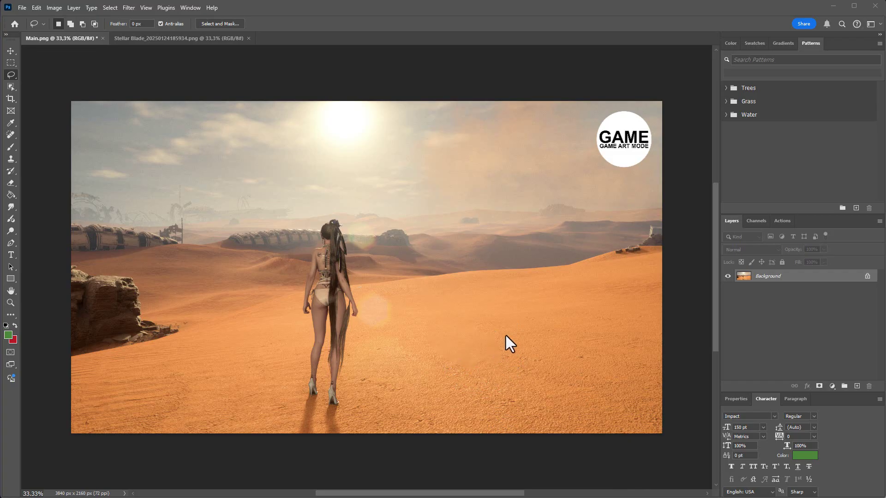
# - Set up the Clone Stamp with a 190 px soft brush and 51% opacity
pyautogui.click(10, 160)
pyautogui.click(43, 159)
pyautogui.click(68, 23)
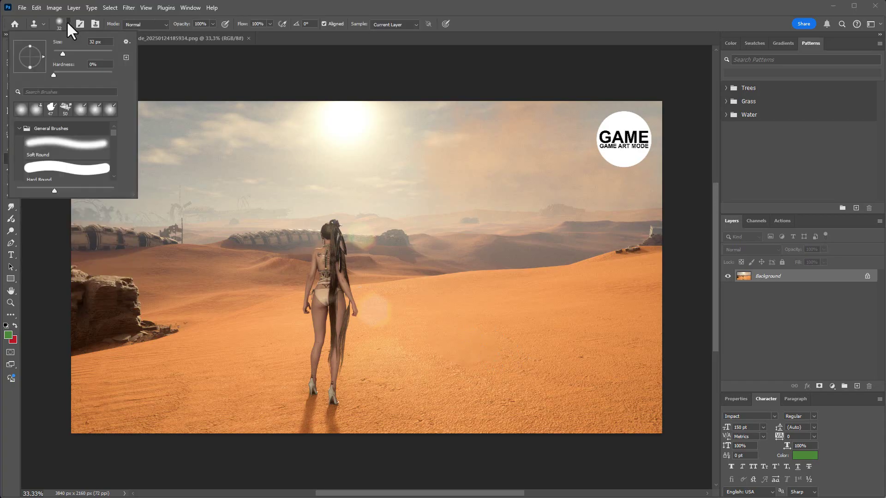
pyautogui.moveTo(66, 54); pyautogui.dragTo(77, 54)
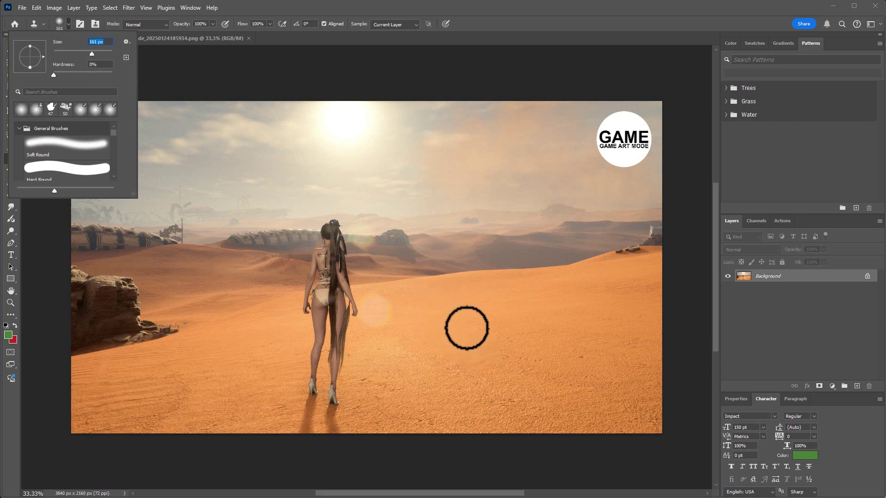
pyautogui.moveTo(88, 54); pyautogui.dragTo(96, 54)
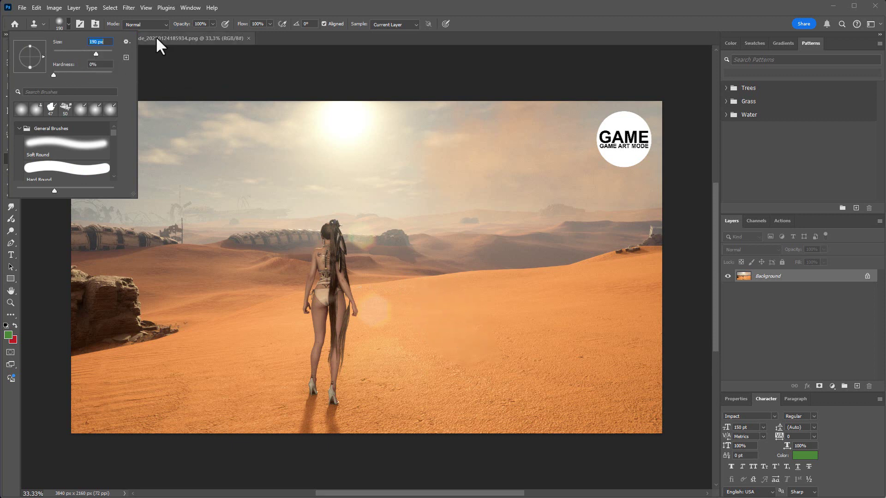
pyautogui.click(213, 24)
pyautogui.moveTo(191, 33); pyautogui.dragTo(191, 33)
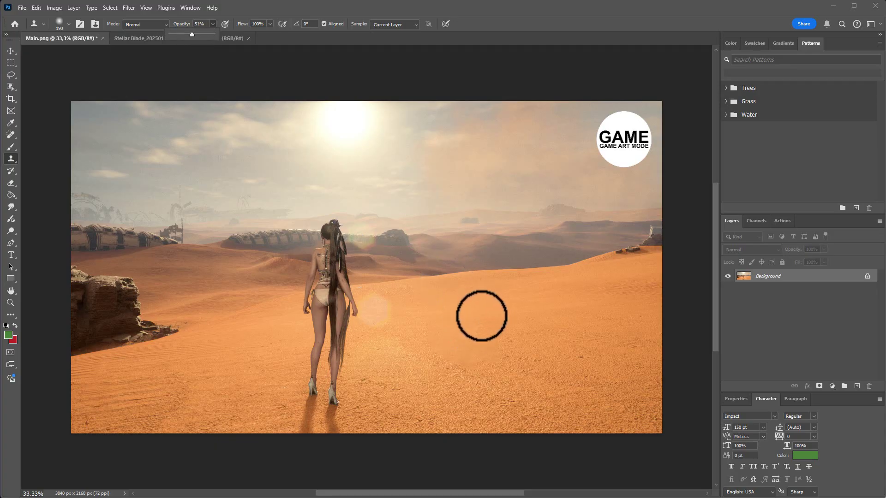
# - Clone nearby sand texture over the filled patch where the drone stood to blend it in
pyautogui.keyDown('alt'); pyautogui.click(494, 384); pyautogui.keyUp('alt')
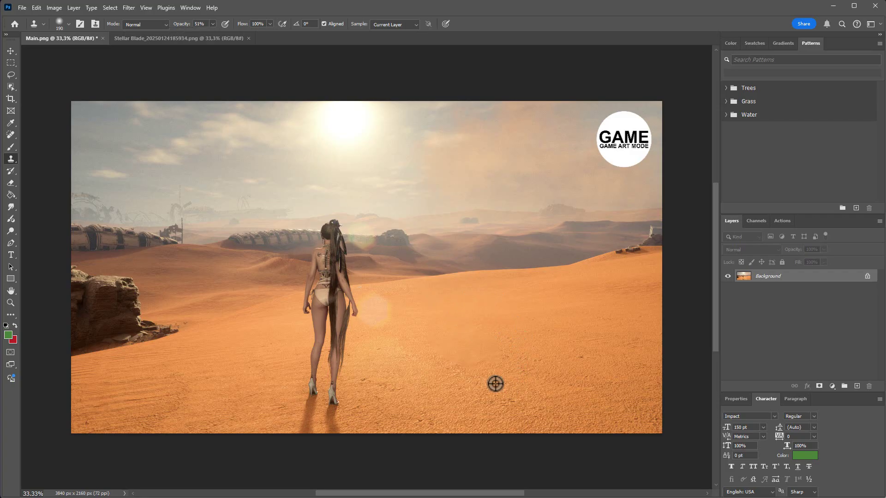
pyautogui.moveTo(489, 368)
pyautogui.mouseDown()
pyautogui.moveTo(497, 340)
pyautogui.moveTo(510, 346)
pyautogui.moveTo(479, 327)
pyautogui.mouseUp()
pyautogui.keyDown('alt'); pyautogui.click(532, 342); pyautogui.keyUp('alt')
pyautogui.keyDown('alt'); pyautogui.click(443, 390); pyautogui.keyUp('alt')
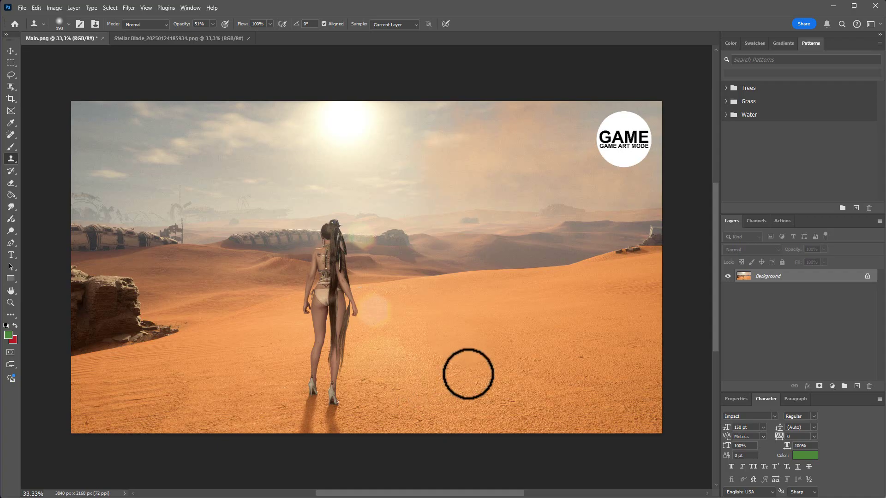
pyautogui.moveTo(468, 373); pyautogui.dragTo(443, 360)
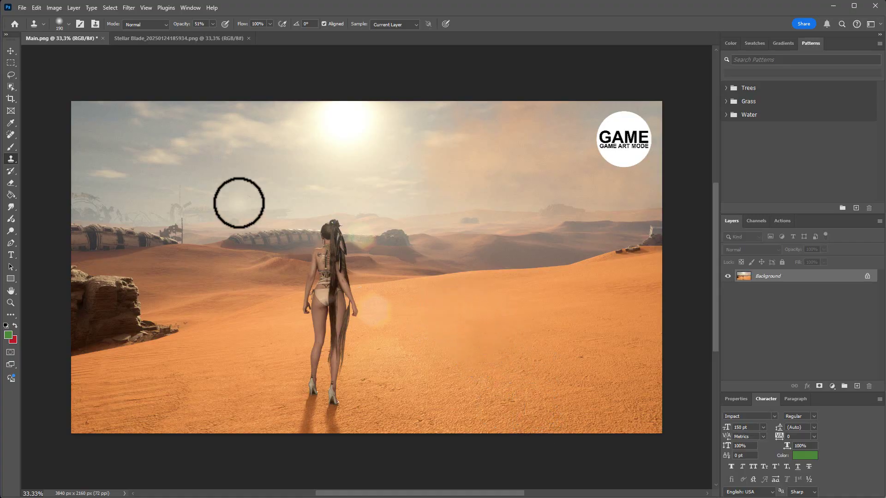
# - Try cloning over the antenna near the distant wreck on the horizon and undo that stroke
pyautogui.moveTo(239, 202)
pyautogui.mouseDown()
pyautogui.moveTo(211, 204)
pyautogui.moveTo(207, 229)
pyautogui.mouseUp()
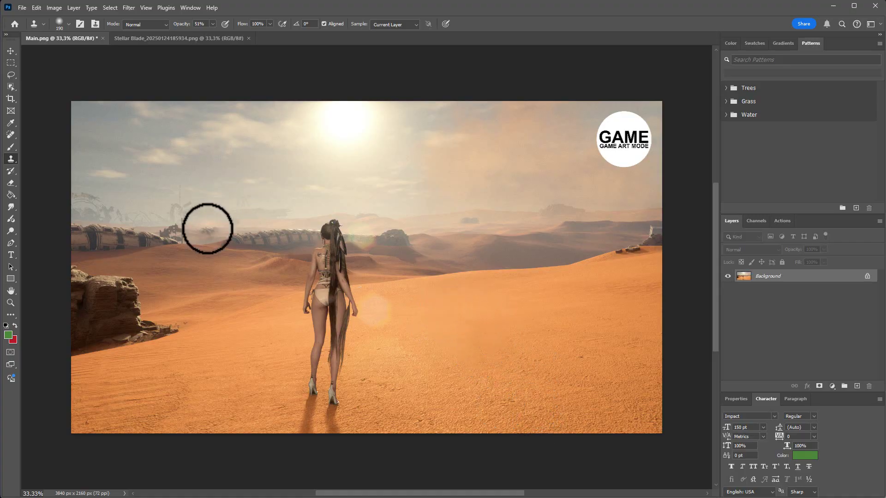
pyautogui.click(36, 8)
pyautogui.click(32, 17)
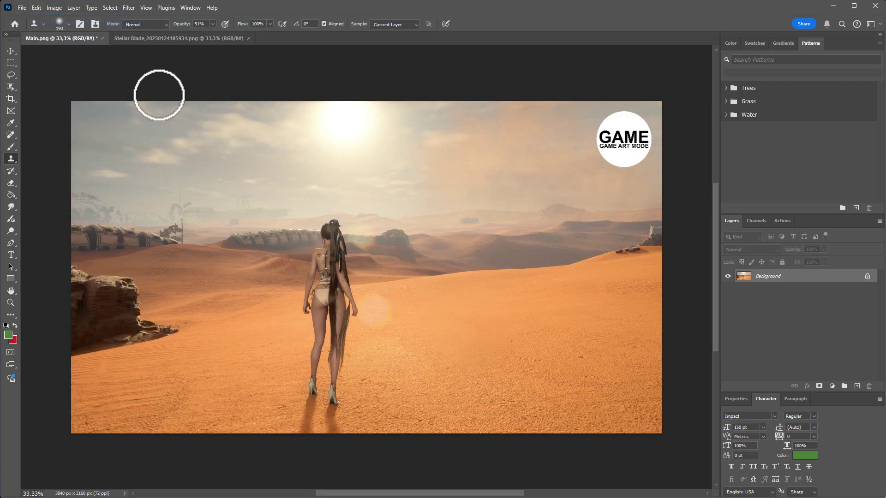
# - Try cloning more sand from beside the retouched patch and undo the recent Clone Stamp strokes
pyautogui.keyDown('alt'); pyautogui.click(539, 345); pyautogui.keyUp('alt')
pyautogui.moveTo(457, 331); pyautogui.dragTo(490, 346)
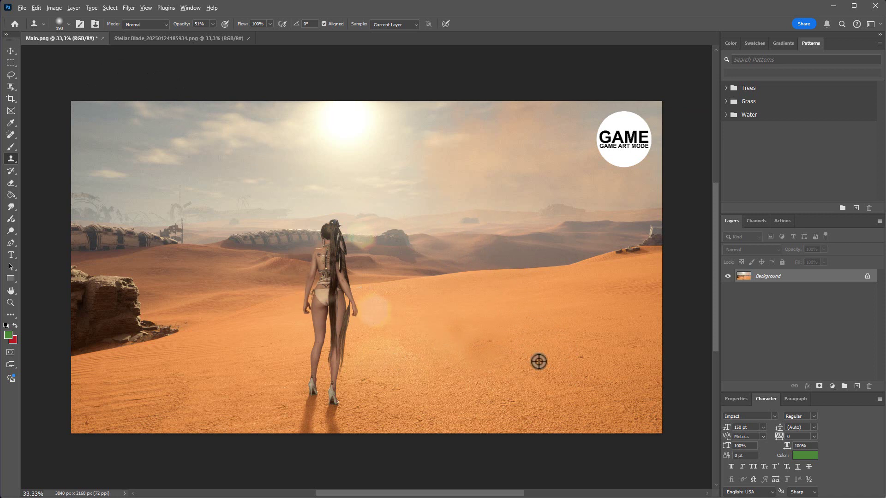
pyautogui.click(37, 7)
pyautogui.click(40, 20)
pyautogui.click(37, 9)
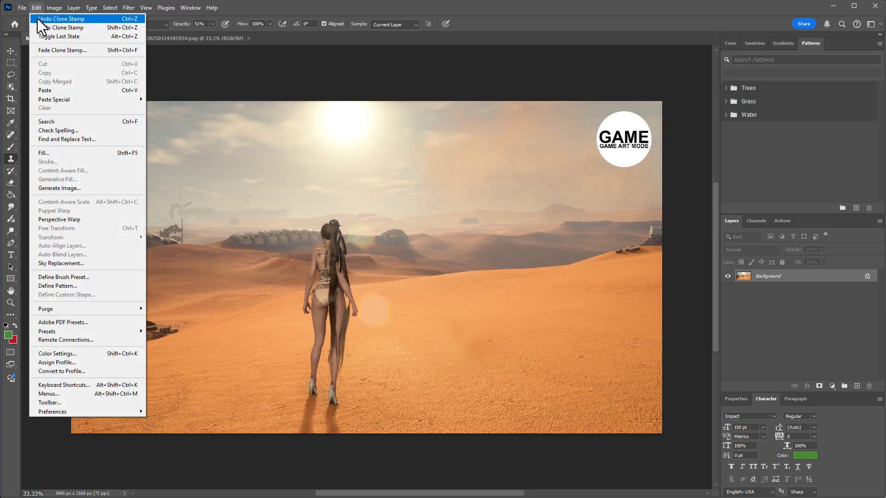
pyautogui.click(38, 20)
pyautogui.click(36, 9)
pyautogui.click(36, 20)
pyautogui.click(37, 8)
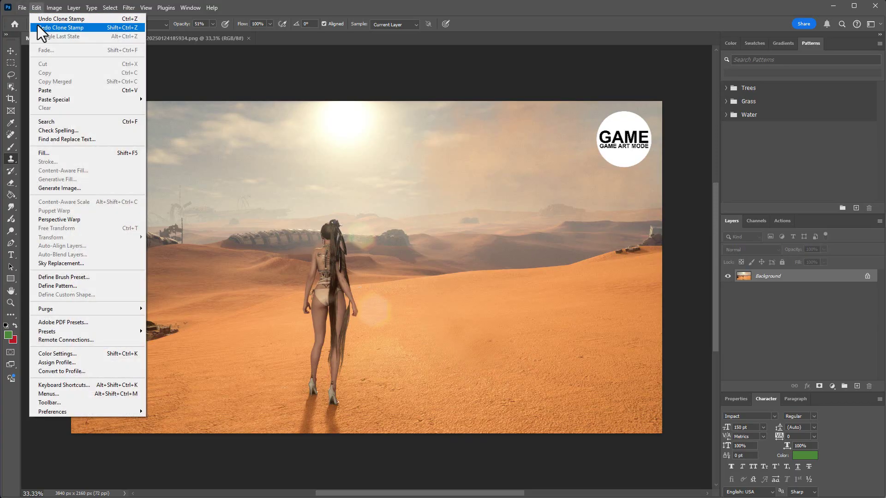
pyautogui.click(38, 20)
pyautogui.click(36, 8)
pyautogui.click(35, 21)
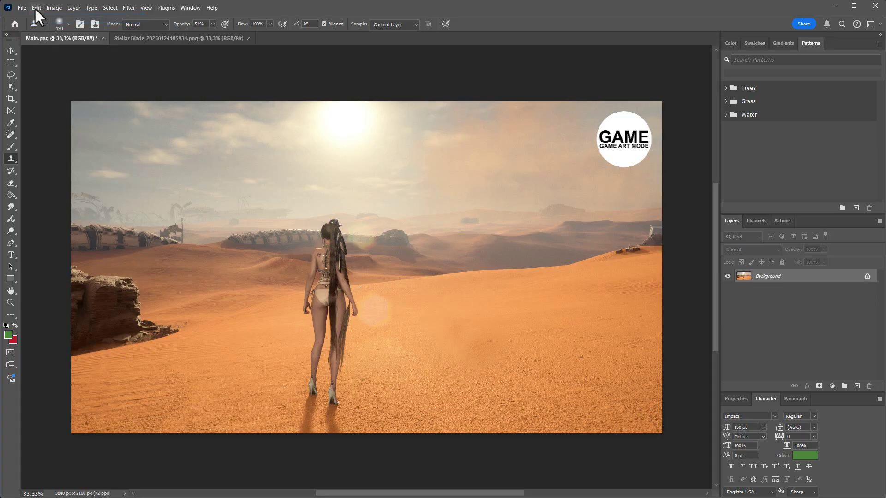
pyautogui.click(35, 7)
pyautogui.click(37, 18)
pyautogui.hotkey('alt', 'Tab')
pyautogui.moveTo(885, 112); pyautogui.dragTo(810, 35)
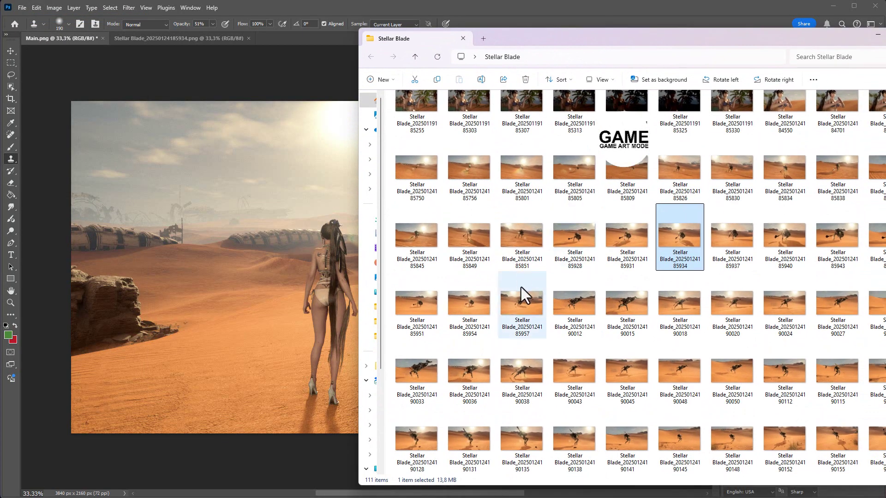
pyautogui.moveTo(565, 37); pyautogui.dragTo(707, 93)
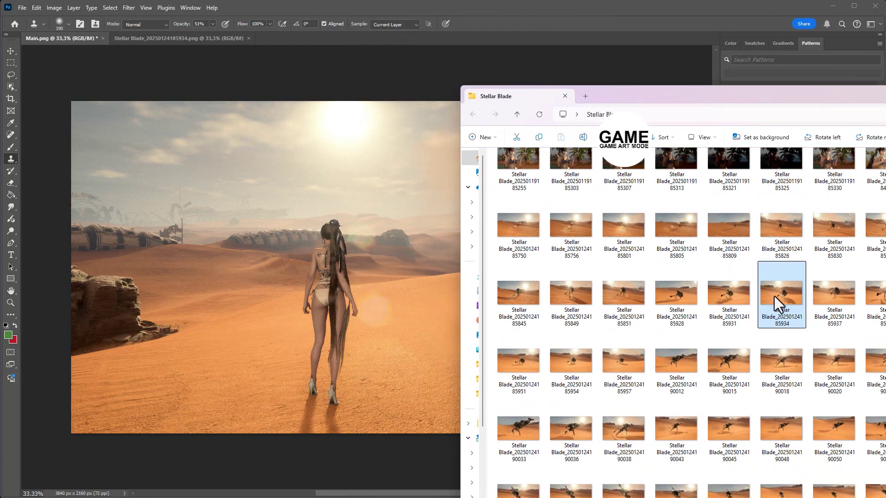
pyautogui.moveTo(774, 296); pyautogui.dragTo(308, 53)
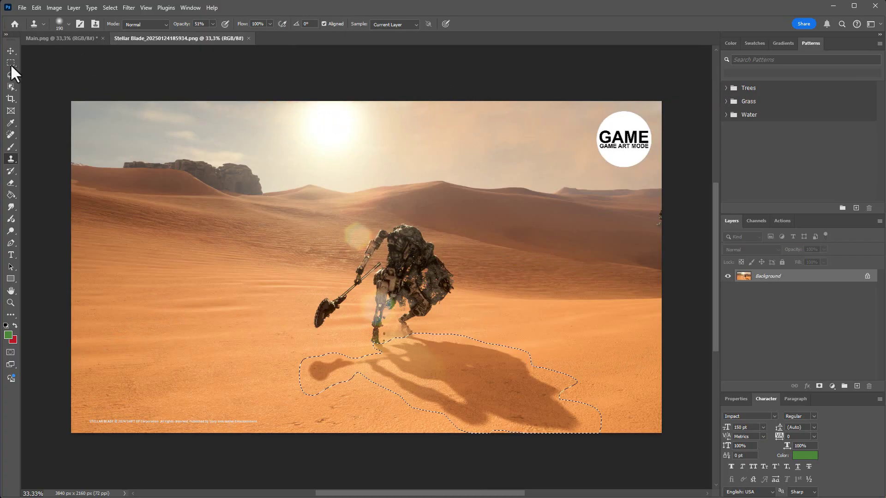
pyautogui.click(10, 63)
pyautogui.click(198, 161)
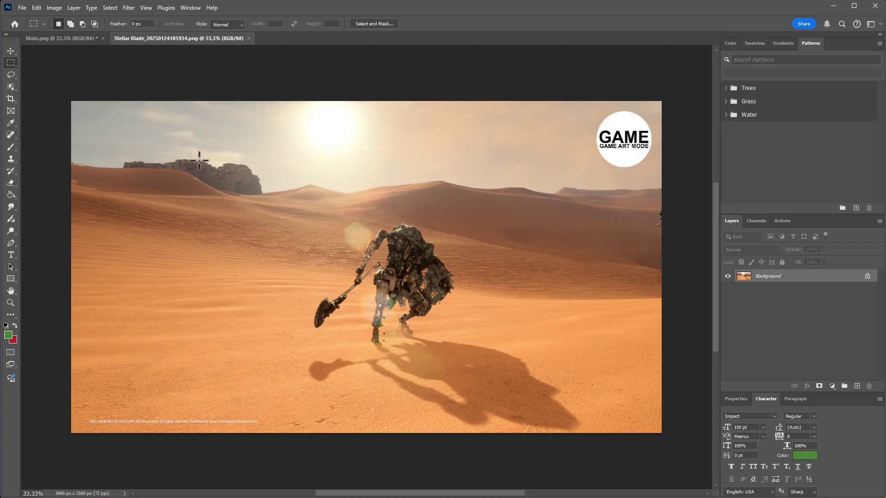
# - Compare the sun position and shadow direction in Main.png with the creature image, checking the area at the woman's feet
pyautogui.click(64, 39)
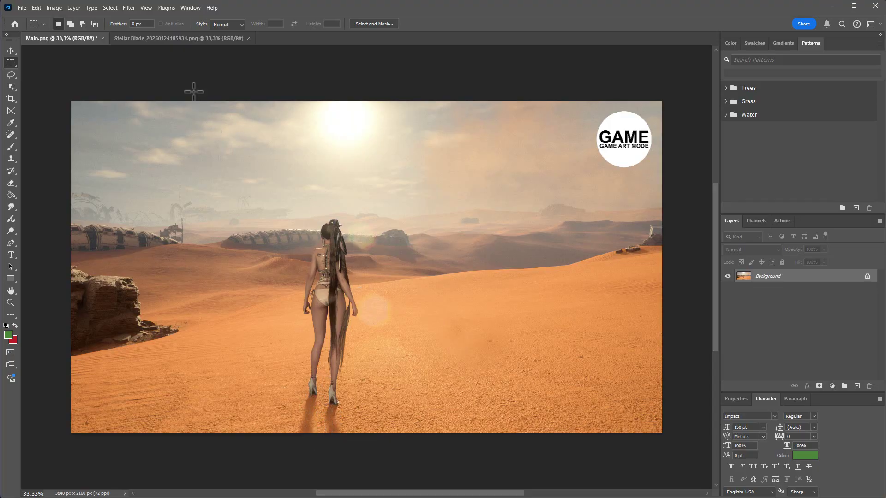
pyautogui.click(173, 38)
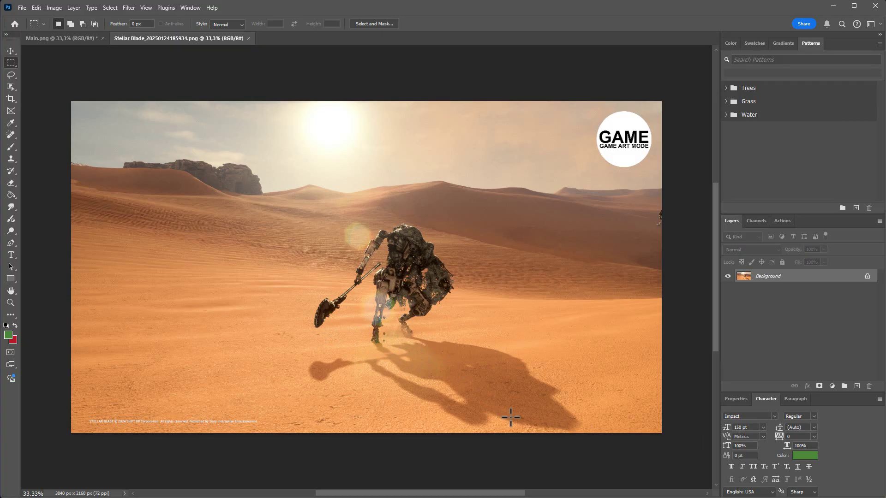
pyautogui.click(84, 39)
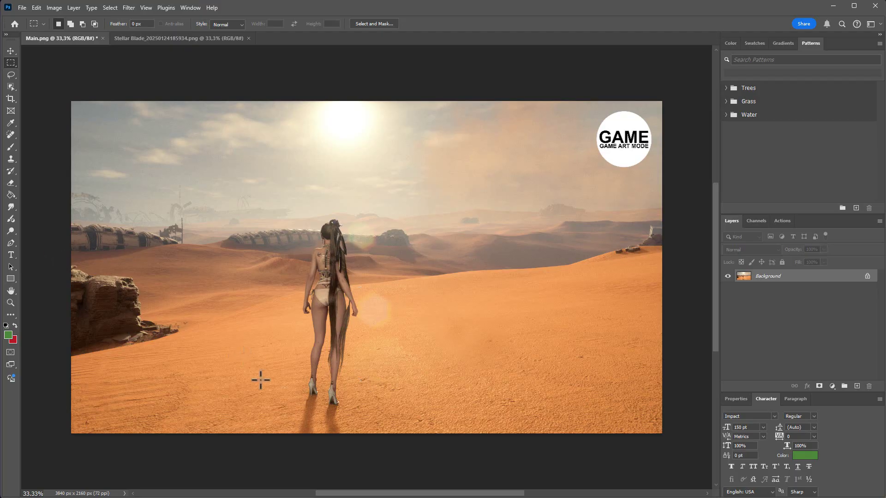
pyautogui.moveTo(289, 392); pyautogui.dragTo(349, 444)
pyautogui.click(373, 386)
# - Select the creature with its weapon in the Stellar Blade image using the Object Selection tool and copy it
pyautogui.click(173, 38)
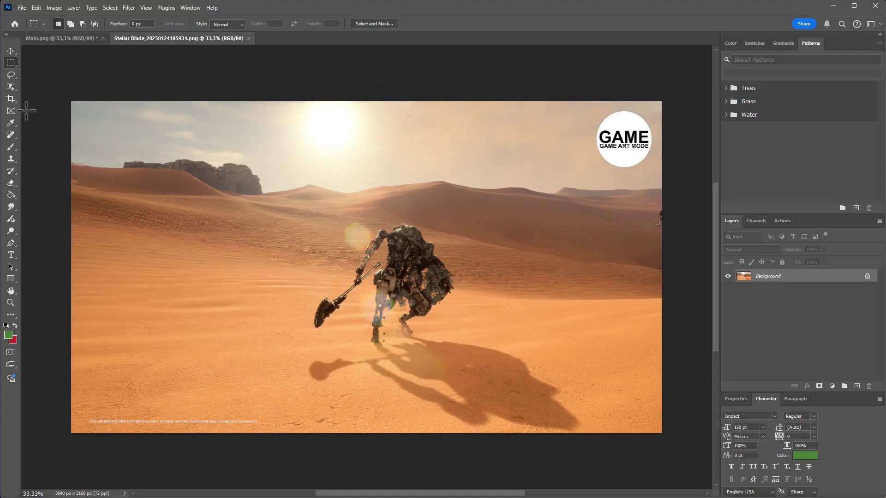
pyautogui.click(10, 85)
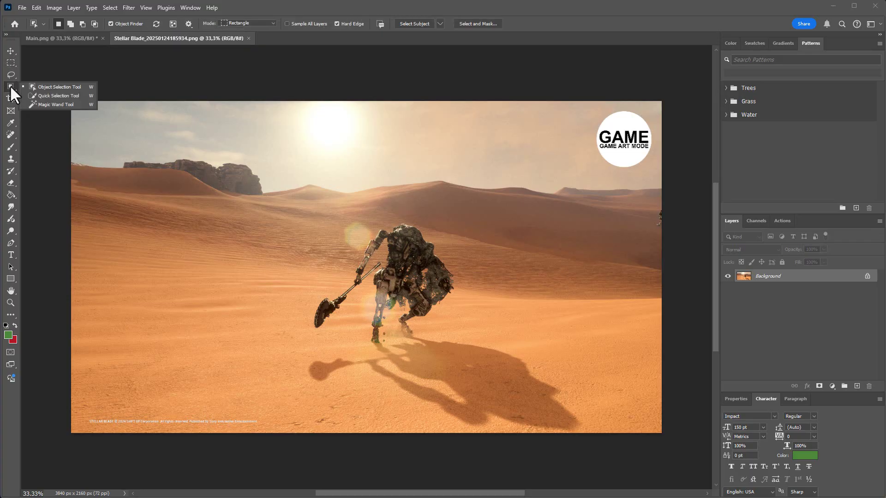
pyautogui.click(48, 87)
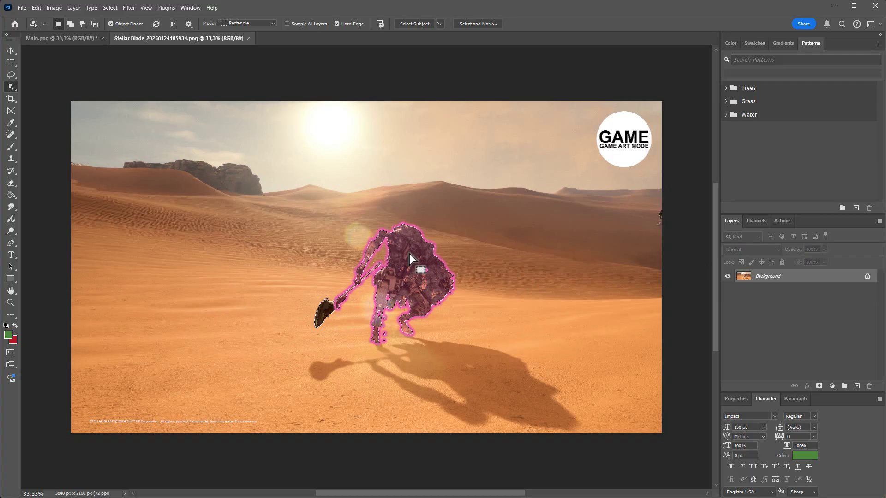
pyautogui.click(409, 254)
pyautogui.hotkey('ctrl', 'c')
# - Paste the creature into Main.png and position it on the sand to the right of the woman
pyautogui.click(69, 39)
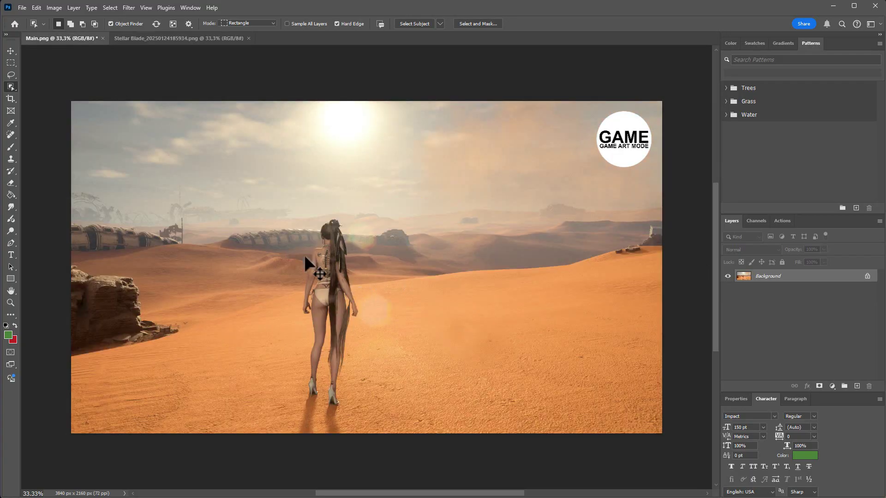
pyautogui.hotkey('ctrl', 'v')
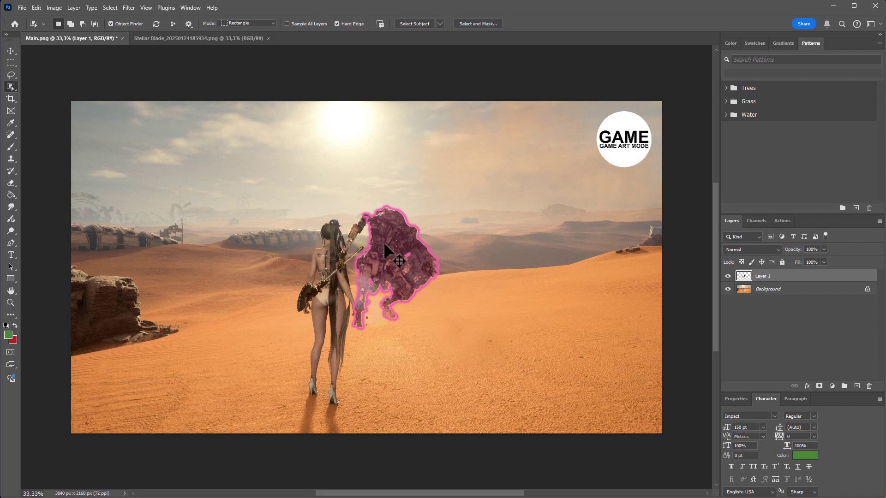
pyautogui.moveTo(384, 244); pyautogui.dragTo(463, 259)
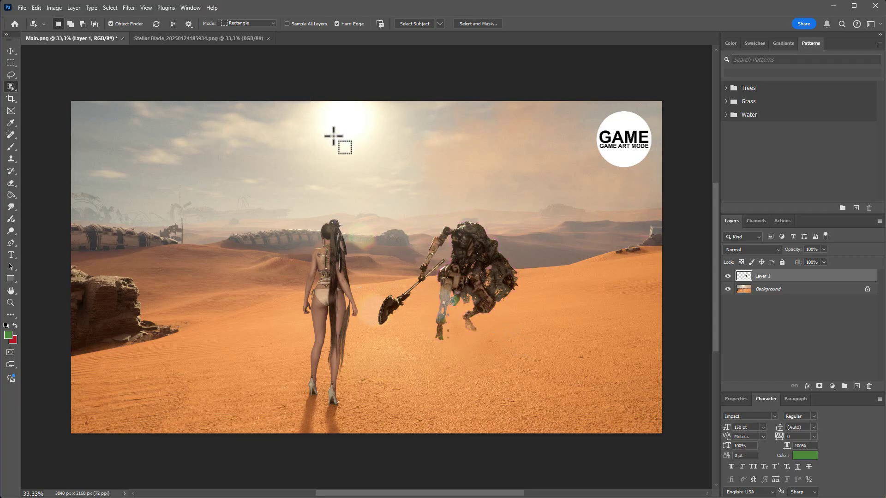
# - Deselect the creature in the Stellar Blade image, outline its ground shadow with the Lasso, and copy the shadow
pyautogui.click(182, 39)
pyautogui.click(13, 76)
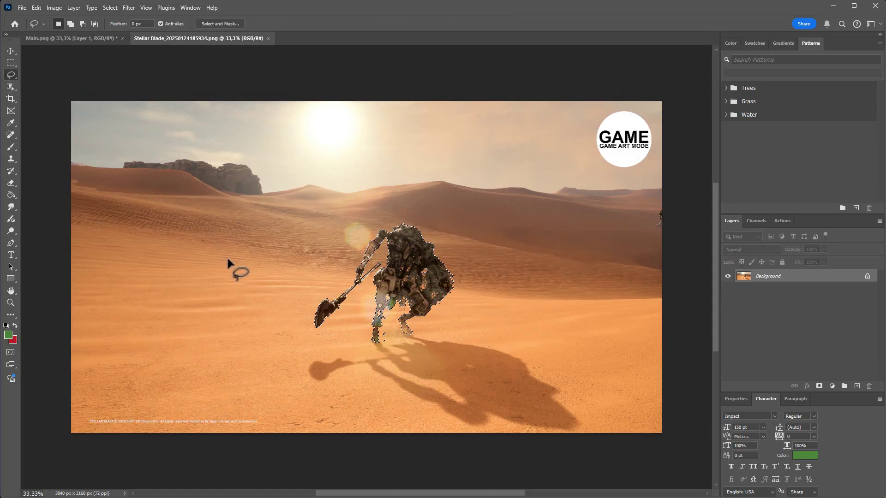
pyautogui.hotkey('ctrl', 'd')
pyautogui.moveTo(440, 337)
pyautogui.mouseDown()
pyautogui.moveTo(301, 354)
pyautogui.moveTo(285, 393)
pyautogui.mouseUp()
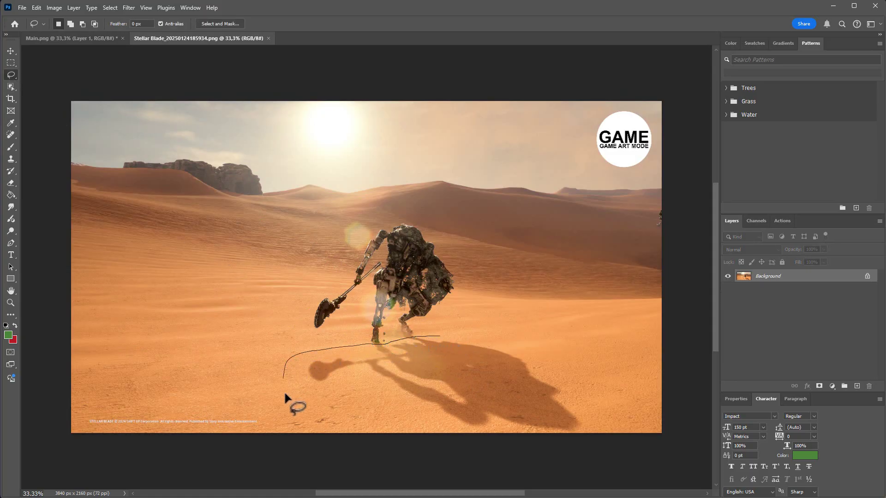
pyautogui.moveTo(399, 408)
pyautogui.mouseDown()
pyautogui.moveTo(464, 436)
pyautogui.moveTo(503, 429)
pyautogui.moveTo(588, 442)
pyautogui.moveTo(593, 420)
pyautogui.moveTo(556, 371)
pyautogui.moveTo(512, 344)
pyautogui.mouseUp()
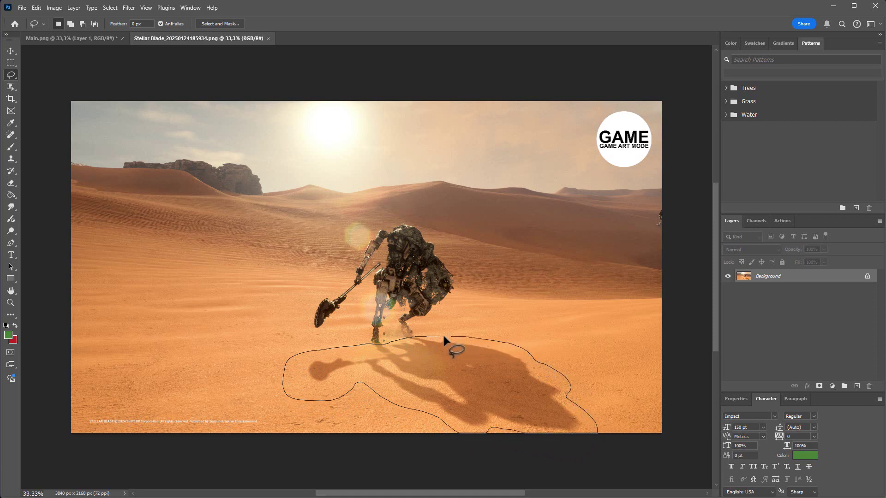
pyautogui.moveTo(443, 337); pyautogui.dragTo(436, 337)
# - Paste the shadow into Main.png and position it beneath the creature's feet
pyautogui.click(81, 38)
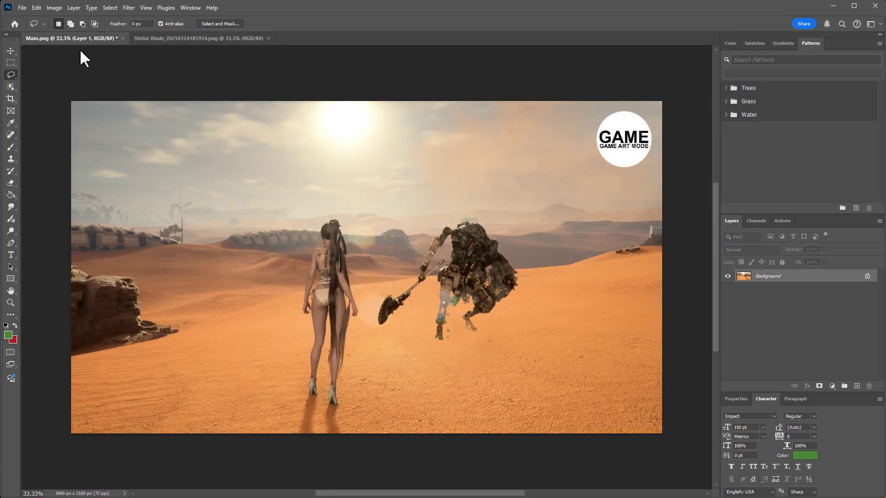
pyautogui.hotkey('ctrl', 'v')
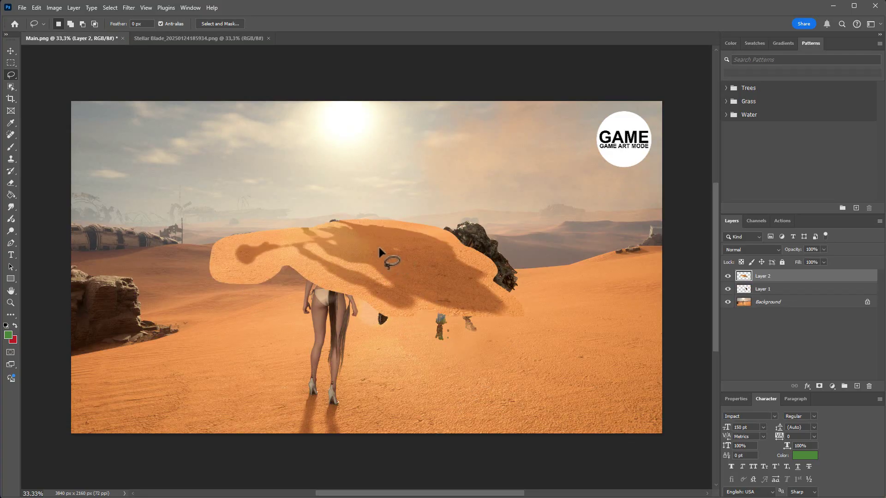
pyautogui.moveTo(366, 239); pyautogui.dragTo(500, 350)
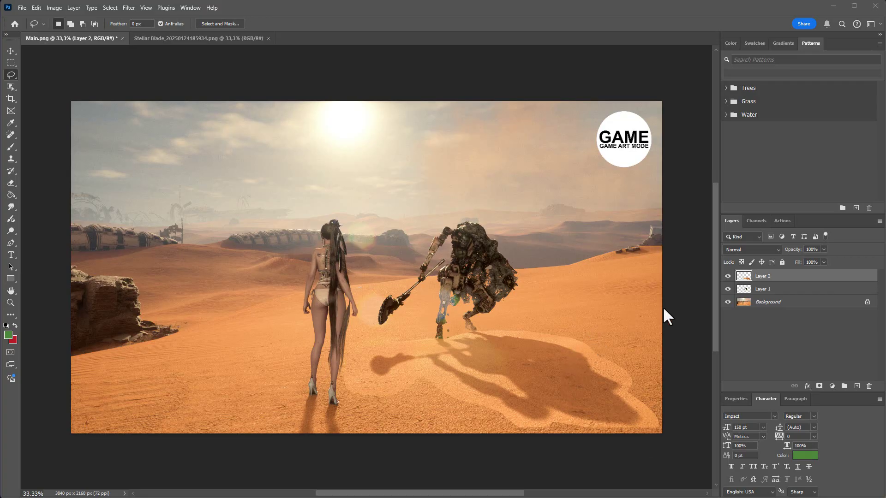
# - Set the blend mode of the pasted creature's shadow layer, Layer 2, to Darken
pyautogui.click(777, 249)
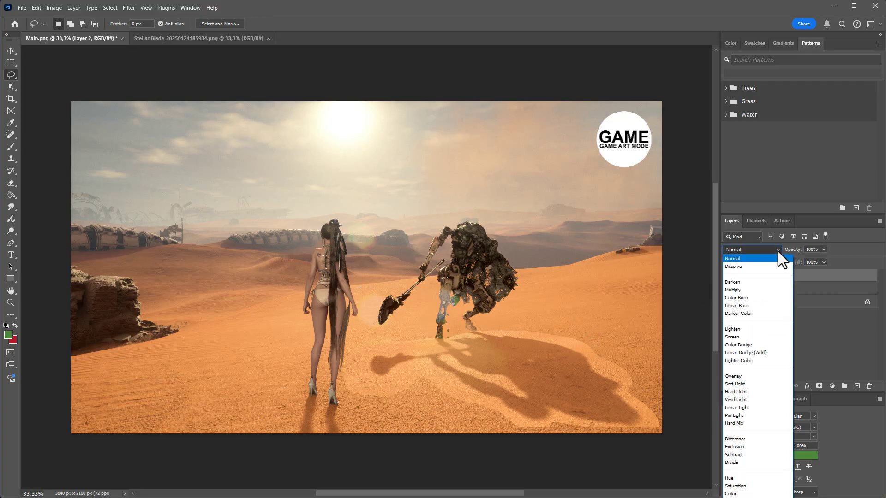
pyautogui.click(746, 281)
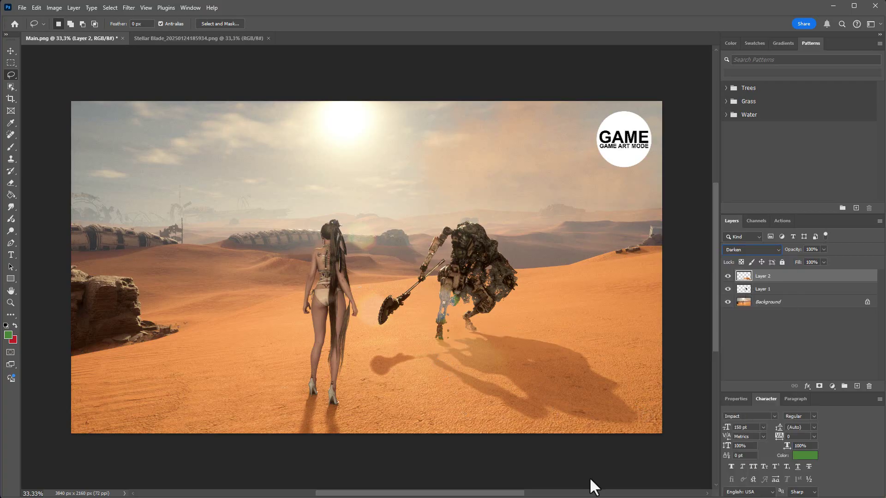
# - Switch to the Stellar Blade folder and open Stellar Blade_20250124190145.png as a separate Photoshop document
pyautogui.hotkey('alt', 'Tab')
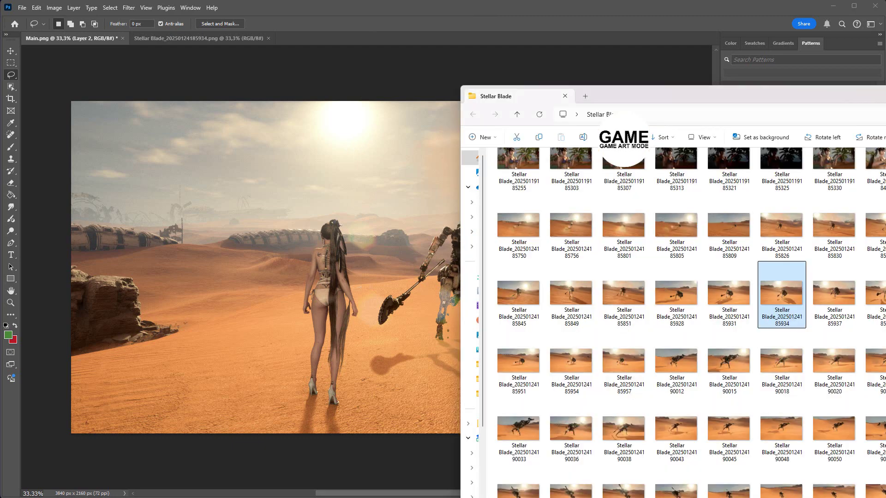
pyautogui.moveTo(885, 94); pyautogui.dragTo(824, 22)
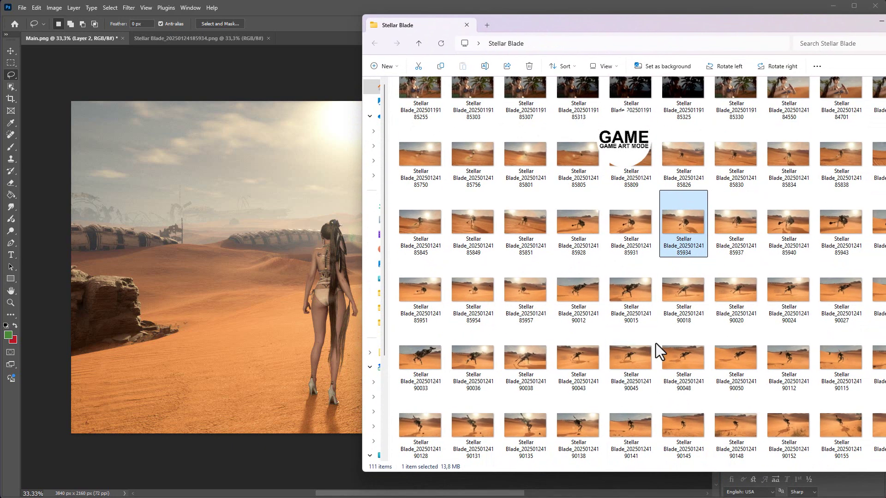
pyautogui.scroll(-1, 650, 344)
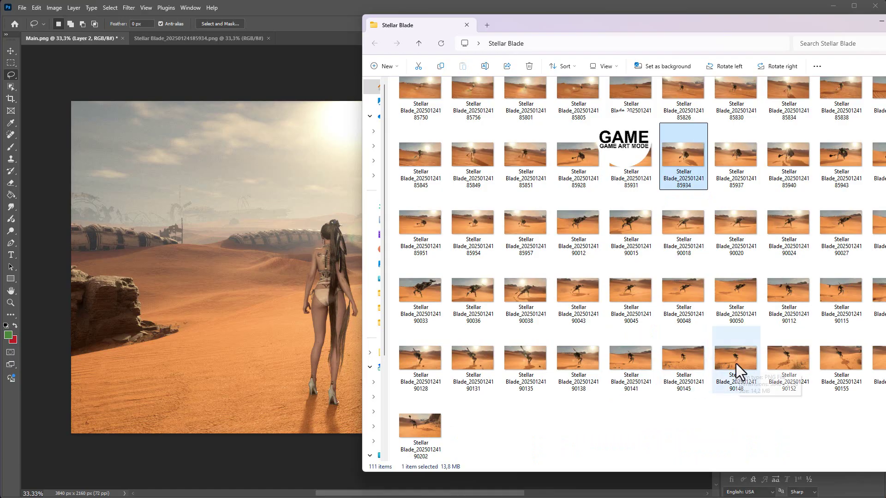
pyautogui.click(687, 361)
pyautogui.moveTo(552, 26); pyautogui.dragTo(699, 66)
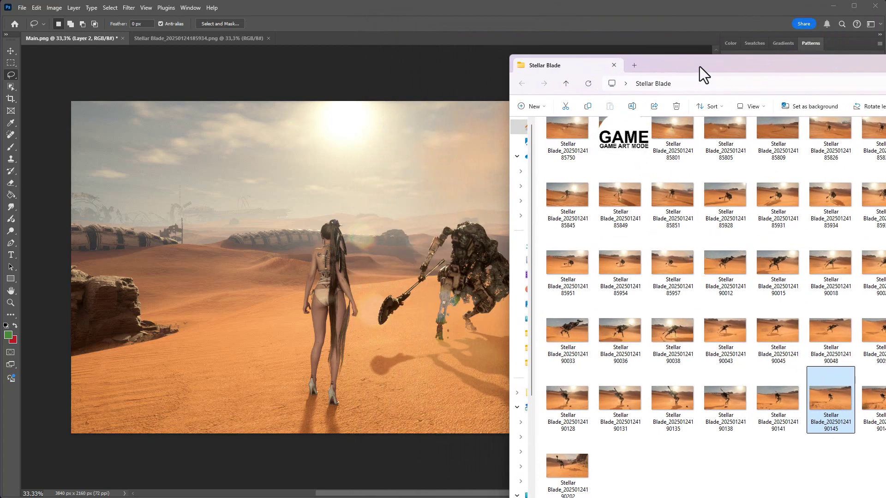
pyautogui.moveTo(830, 399); pyautogui.dragTo(315, 42)
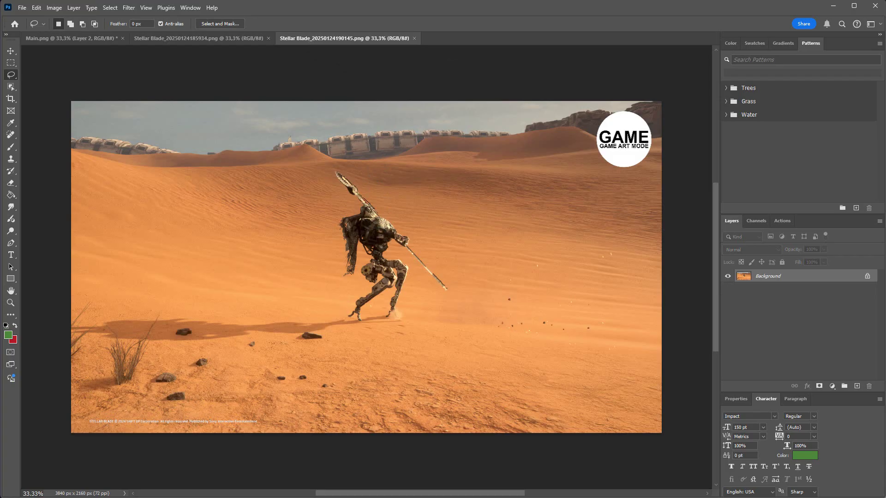
pyautogui.hotkey('alt', 'Tab')
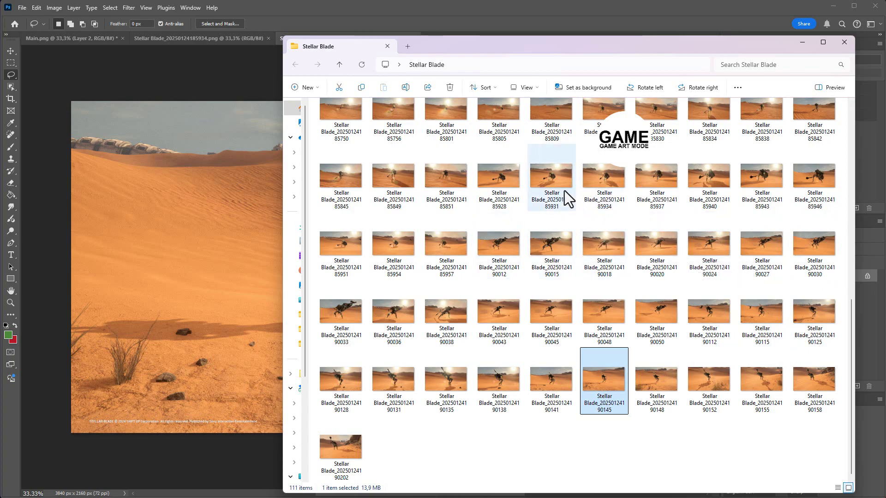
pyautogui.click(549, 192)
pyautogui.moveTo(480, 45); pyautogui.dragTo(777, 175)
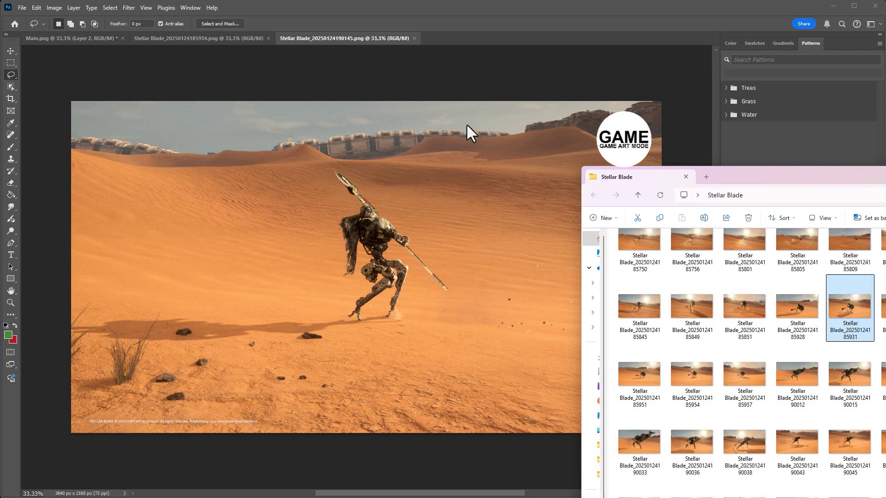
pyautogui.moveTo(466, 123); pyautogui.dragTo(456, 40)
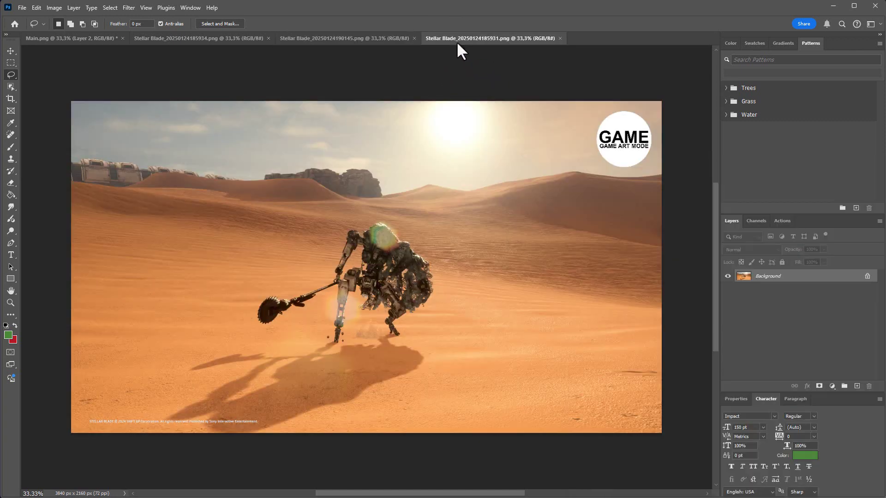
pyautogui.click(190, 40)
pyautogui.click(490, 37)
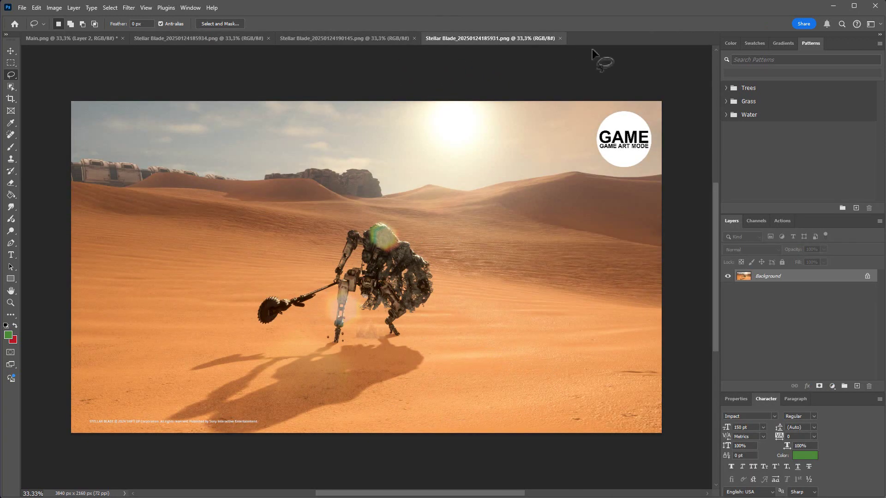
pyautogui.click(560, 39)
# - Open Stellar Blade_20250124185838.png from the Stellar Blade folder as a separate Photoshop document
pyautogui.hotkey('alt', 'Tab')
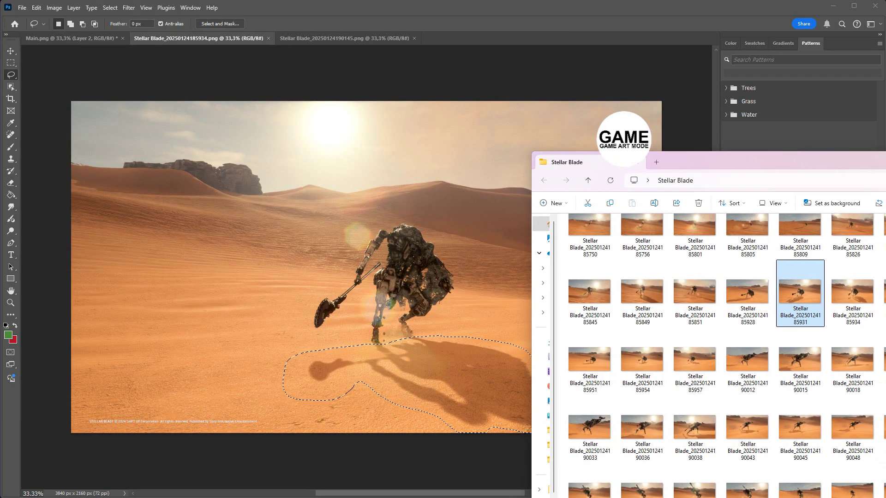
pyautogui.moveTo(879, 161); pyautogui.dragTo(765, 140)
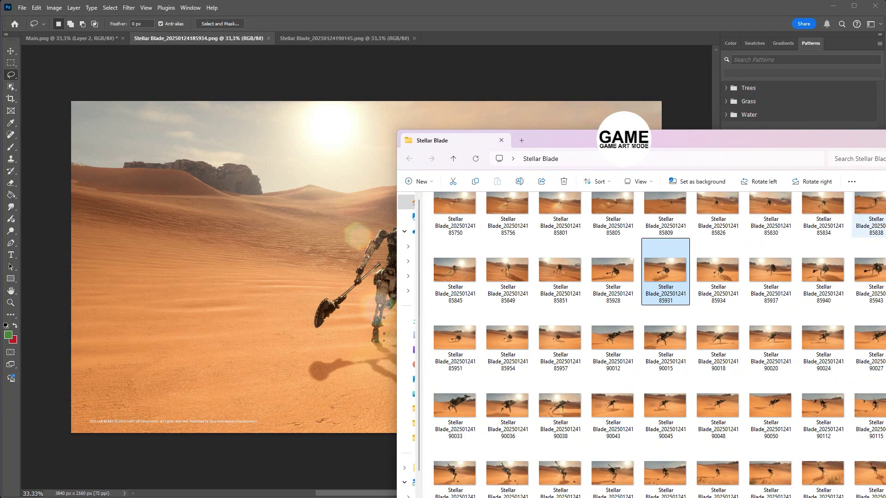
pyautogui.click(871, 220)
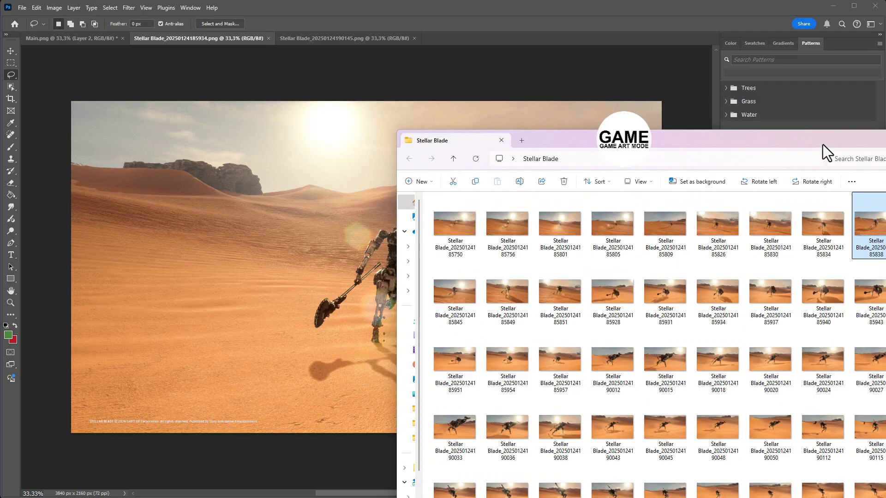
pyautogui.moveTo(823, 145); pyautogui.dragTo(885, 146)
pyautogui.moveTo(885, 224); pyautogui.dragTo(463, 39)
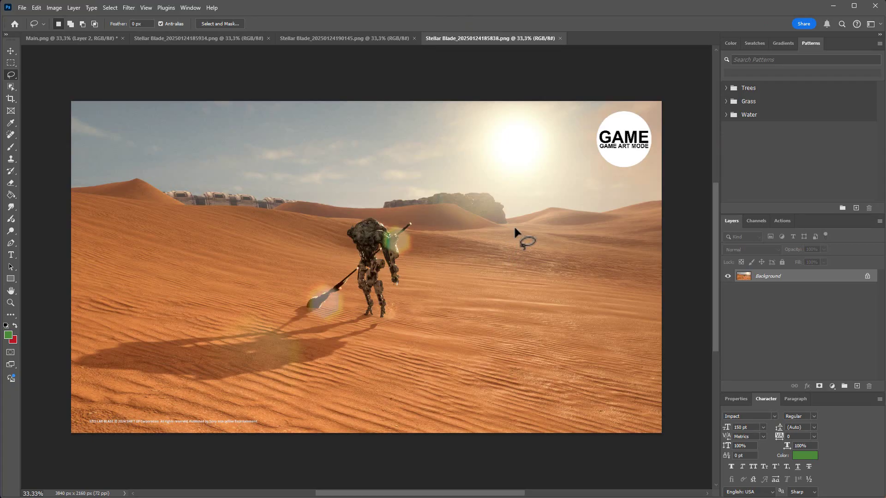
# - Select the creature with its weapon using the Object Selection tool and paste a copy into Main.png on the sand left of the woman
pyautogui.click(12, 86)
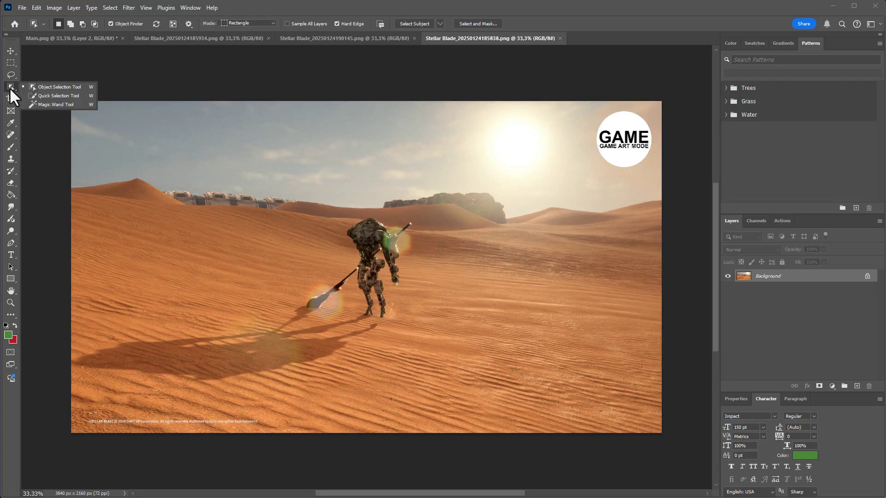
pyautogui.click(42, 86)
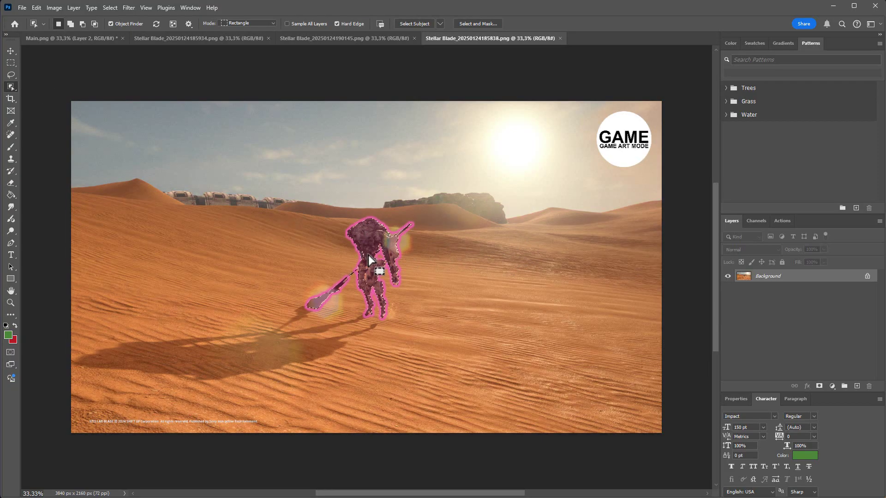
pyautogui.click(69, 38)
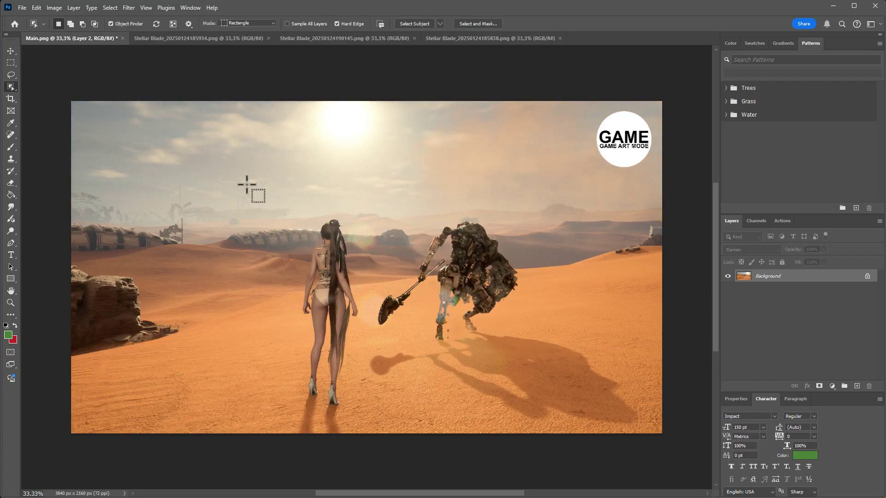
pyautogui.hotkey('ctrl', 'v')
pyautogui.moveTo(380, 248); pyautogui.dragTo(248, 259)
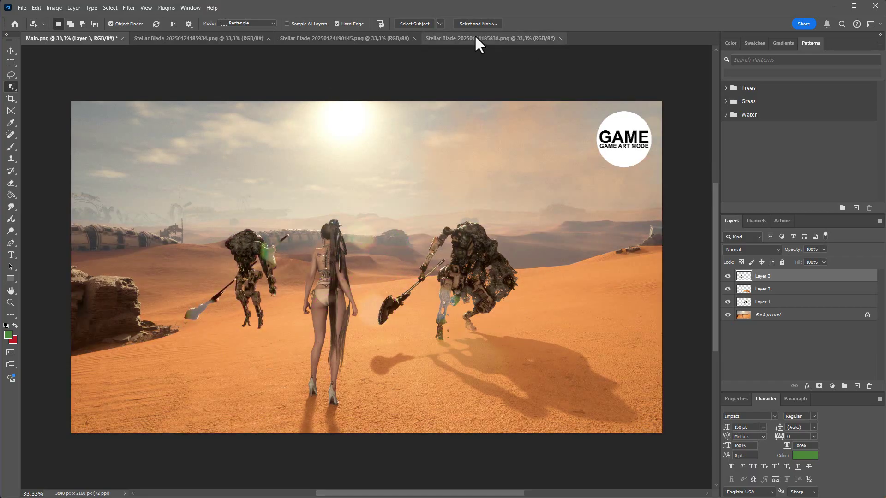
# - Lasso the creature's ground shadow in the 185838 image and paste a copy into Main.png beneath the left creature's feet
pyautogui.click(474, 35)
pyautogui.click(14, 76)
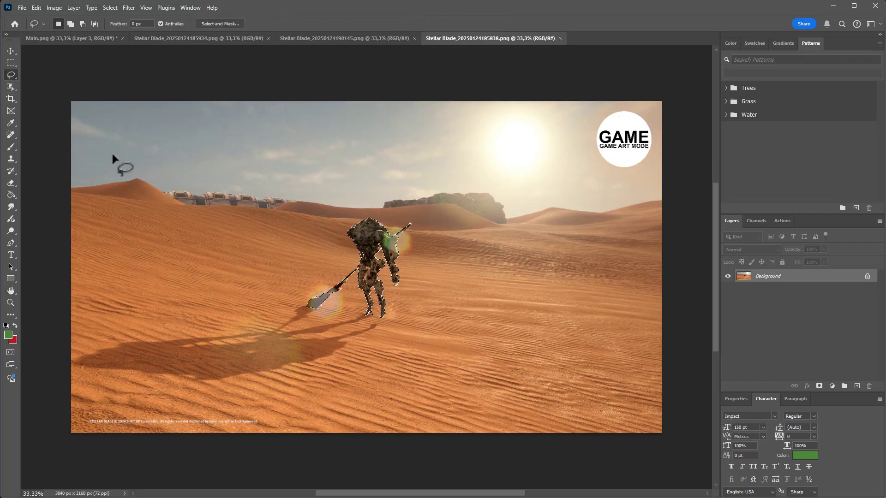
pyautogui.click(225, 238)
pyautogui.moveTo(325, 309)
pyautogui.mouseDown()
pyautogui.moveTo(277, 301)
pyautogui.moveTo(105, 337)
pyautogui.moveTo(88, 382)
pyautogui.moveTo(274, 387)
pyautogui.moveTo(369, 353)
pyautogui.moveTo(388, 331)
pyautogui.moveTo(318, 306)
pyautogui.moveTo(166, 159)
pyautogui.moveTo(63, 32)
pyautogui.moveTo(63, 70)
pyautogui.moveTo(197, 238)
pyautogui.moveTo(393, 320)
pyautogui.mouseUp()
pyautogui.moveTo(449, 259); pyautogui.dragTo(188, 359)
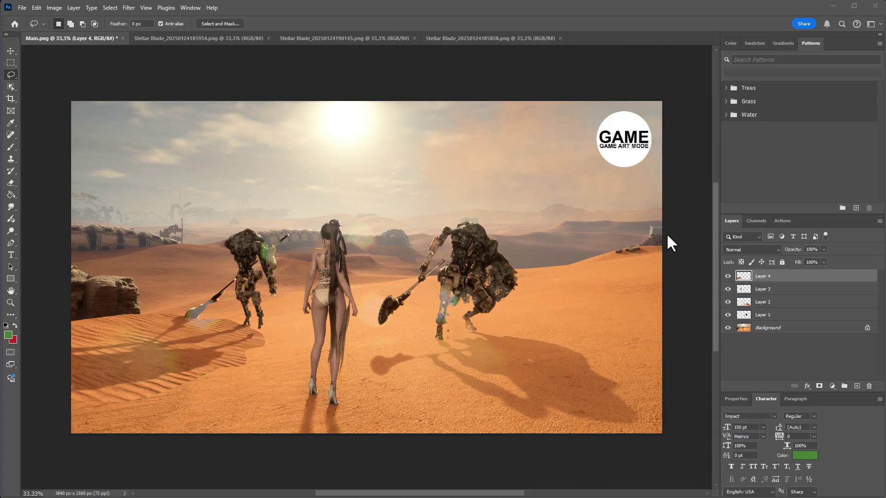
# - Set the blend mode of the left creature's shadow layer to Darken and add a layer mask to it
pyautogui.click(777, 251)
pyautogui.click(750, 277)
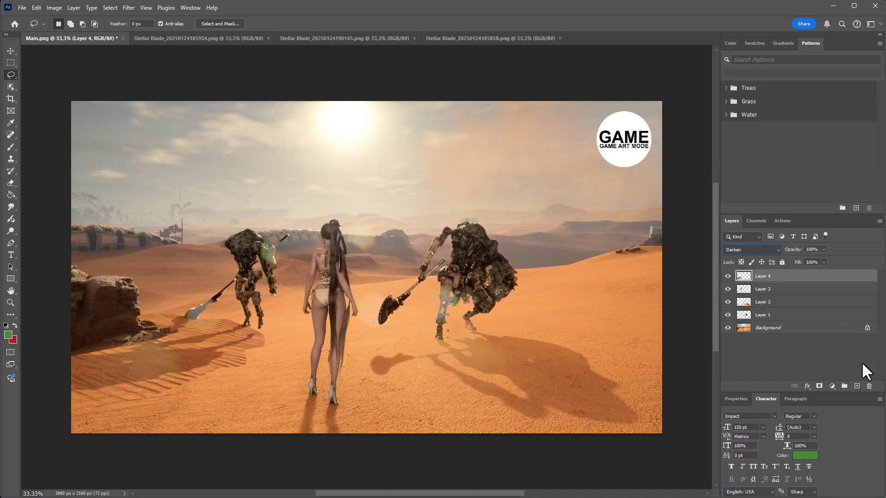
pyautogui.click(820, 387)
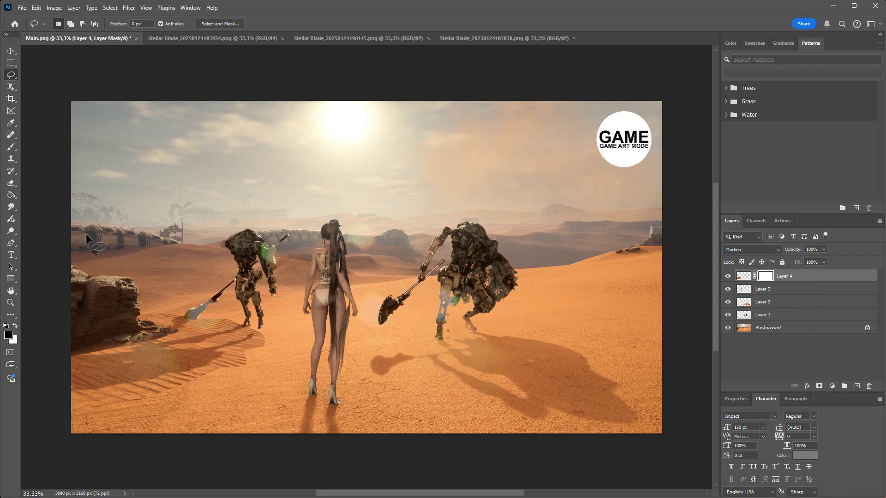
# - Set up a black Soft Round brush at 171 px with 30% opacity for painting on the layer mask
pyautogui.click(5, 326)
pyautogui.click(14, 325)
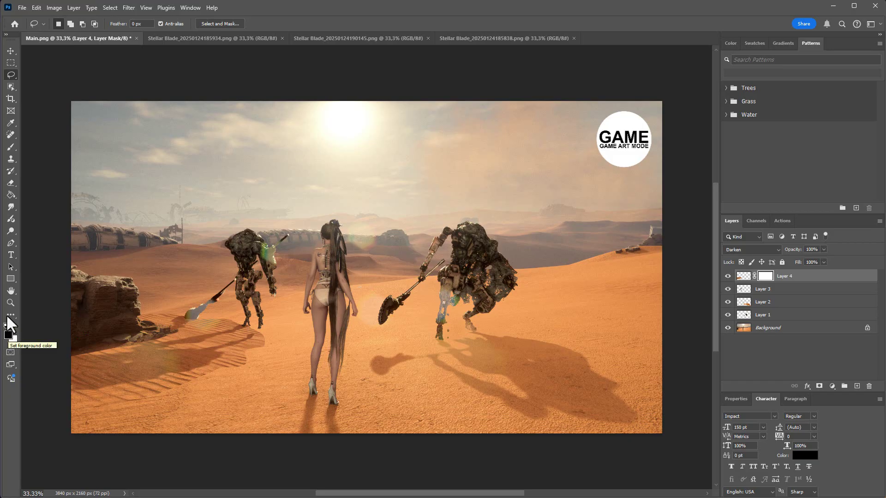
pyautogui.click(10, 145)
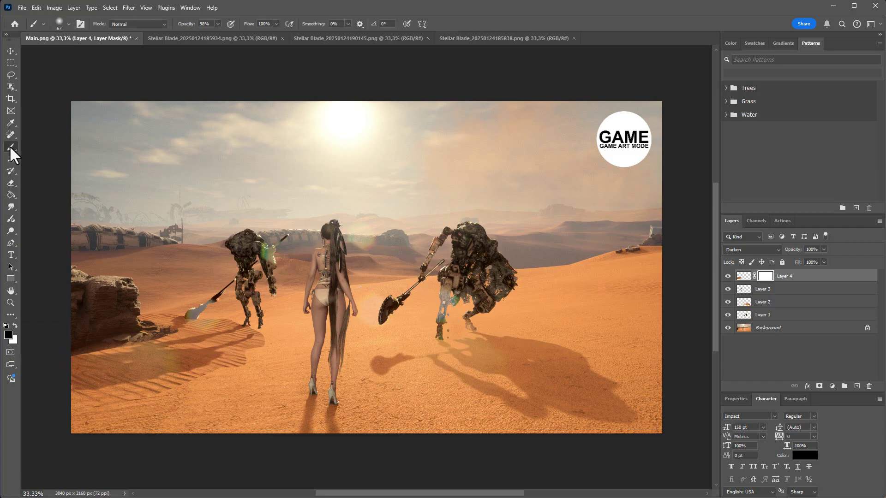
pyautogui.rightClick(9, 146)
pyautogui.click(41, 147)
pyautogui.click(69, 24)
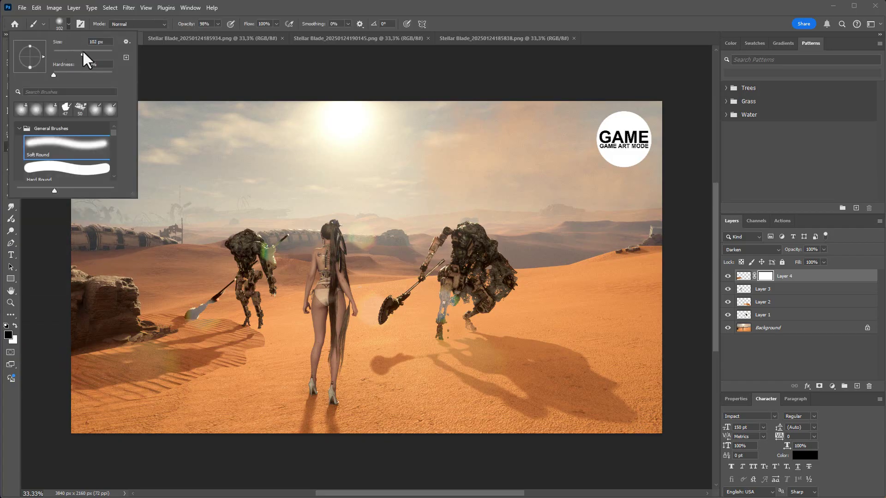
pyautogui.press('Tab')
pyautogui.moveTo(91, 51); pyautogui.dragTo(93, 52)
pyautogui.moveTo(218, 23); pyautogui.dragTo(188, 33)
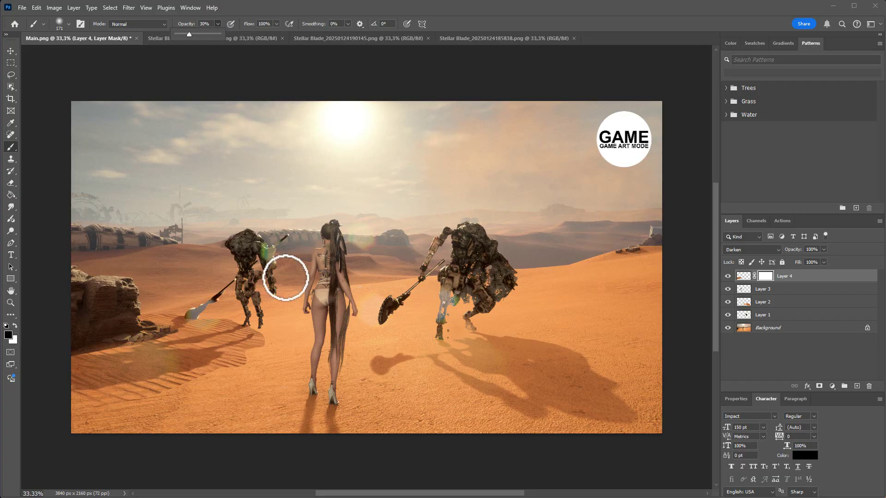
# - Paint on the Layer 4 mask along the right and lower edges of the shadow patch to fade the sand ripples
pyautogui.moveTo(269, 338); pyautogui.dragTo(259, 349)
pyautogui.moveTo(273, 339)
pyautogui.mouseDown()
pyautogui.moveTo(248, 356)
pyautogui.moveTo(284, 336)
pyautogui.moveTo(252, 347)
pyautogui.moveTo(275, 355)
pyautogui.moveTo(251, 353)
pyautogui.moveTo(266, 362)
pyautogui.moveTo(249, 345)
pyautogui.moveTo(252, 371)
pyautogui.moveTo(245, 354)
pyautogui.moveTo(232, 374)
pyautogui.moveTo(253, 359)
pyautogui.moveTo(221, 384)
pyautogui.mouseUp()
pyautogui.moveTo(247, 354)
pyautogui.mouseDown()
pyautogui.moveTo(194, 384)
pyautogui.moveTo(222, 382)
pyautogui.moveTo(154, 397)
pyautogui.moveTo(206, 376)
pyautogui.moveTo(197, 388)
pyautogui.moveTo(132, 401)
pyautogui.moveTo(201, 383)
pyautogui.moveTo(83, 405)
pyautogui.moveTo(217, 379)
pyautogui.moveTo(278, 338)
pyautogui.mouseUp()
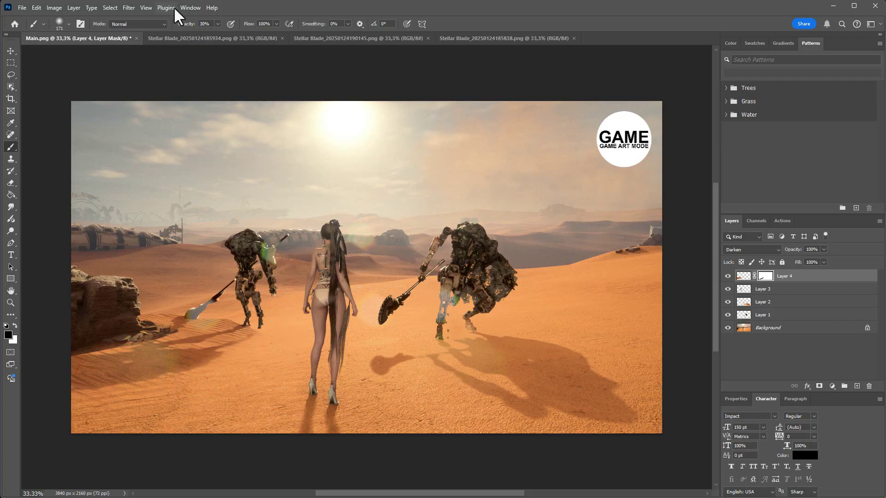
# - Refine the mask around the left creature's feet and weapon shadow with the brush at 58 px and 77 px, keeping 30% opacity
pyautogui.click(69, 23)
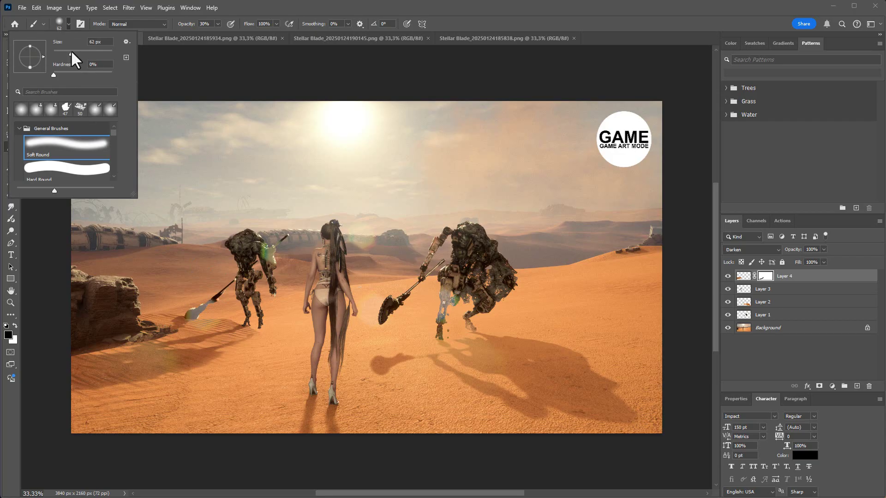
pyautogui.moveTo(71, 51); pyautogui.dragTo(70, 51)
pyautogui.click(218, 23)
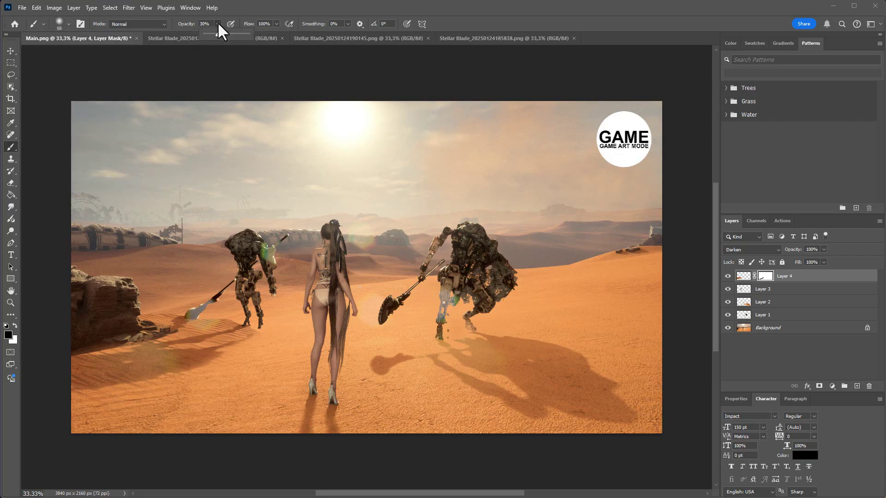
pyautogui.click(257, 329)
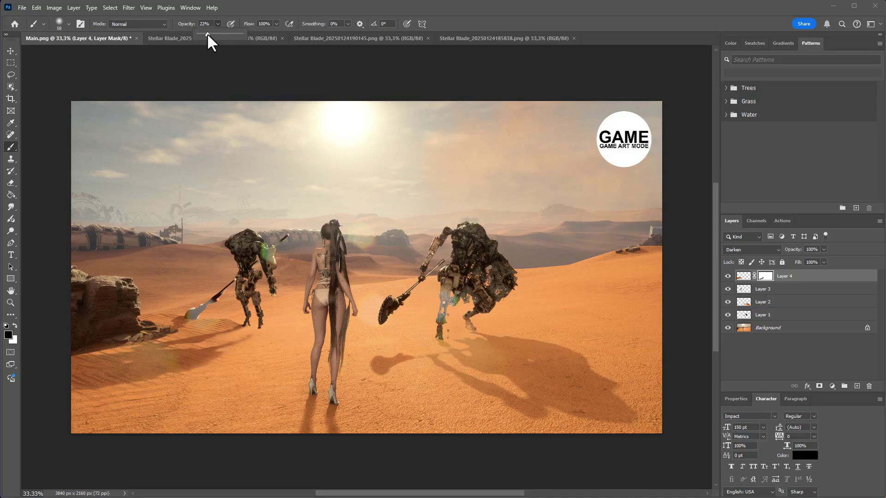
pyautogui.click(68, 25)
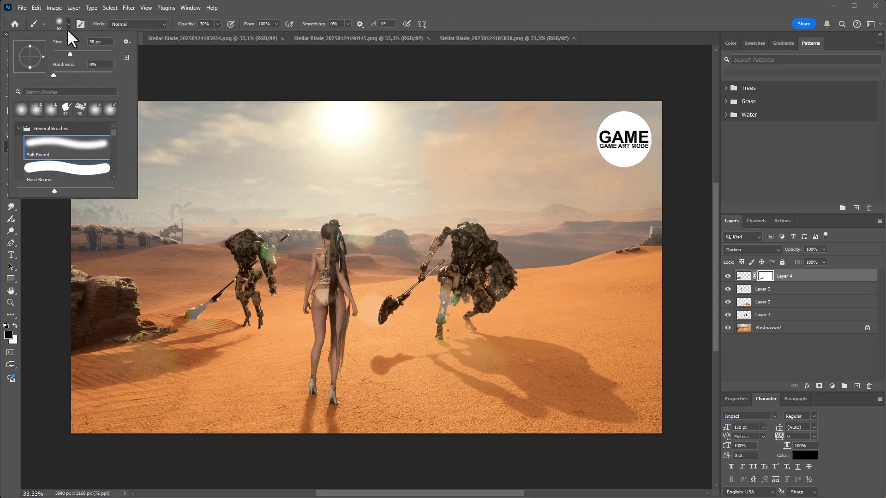
pyautogui.press('Return')
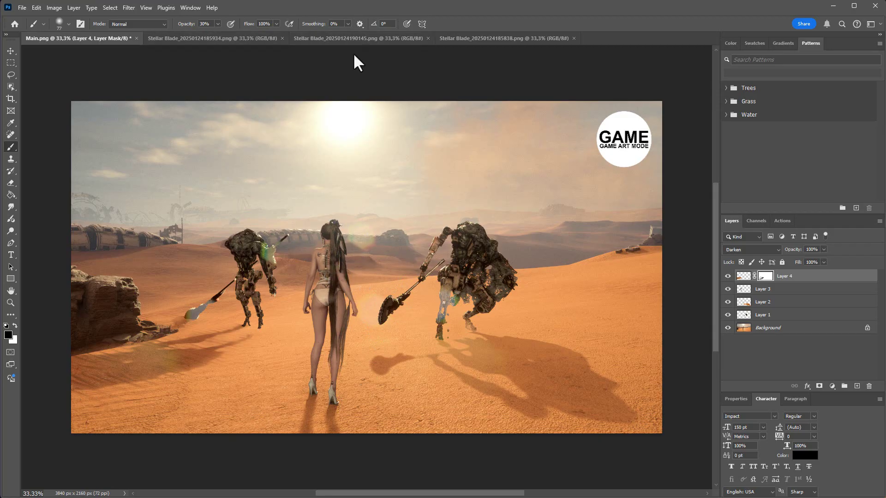
# - Open the screenshot Stellar Blade_20250124185801.png from the Stellar Blade folder as a separate document
pyautogui.moveTo(885, 134); pyautogui.dragTo(865, 81)
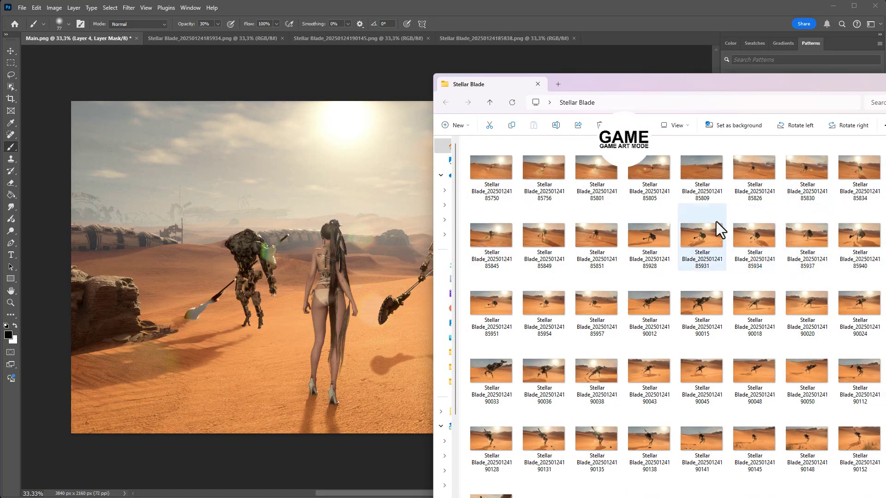
pyautogui.moveTo(757, 86); pyautogui.dragTo(685, 87)
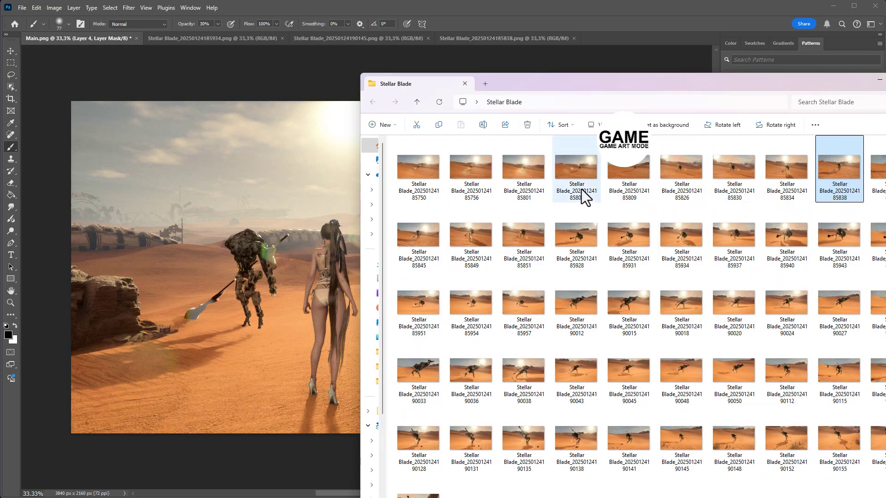
pyautogui.click(530, 174)
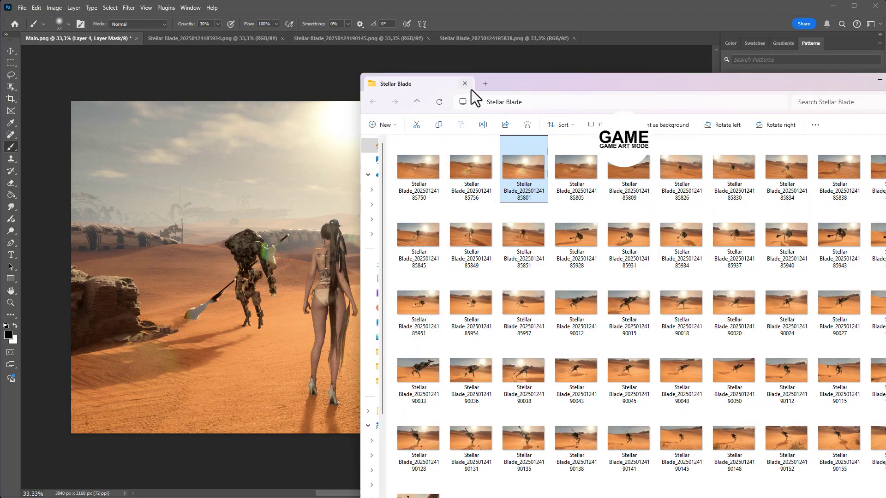
pyautogui.moveTo(472, 89); pyautogui.dragTo(749, 163)
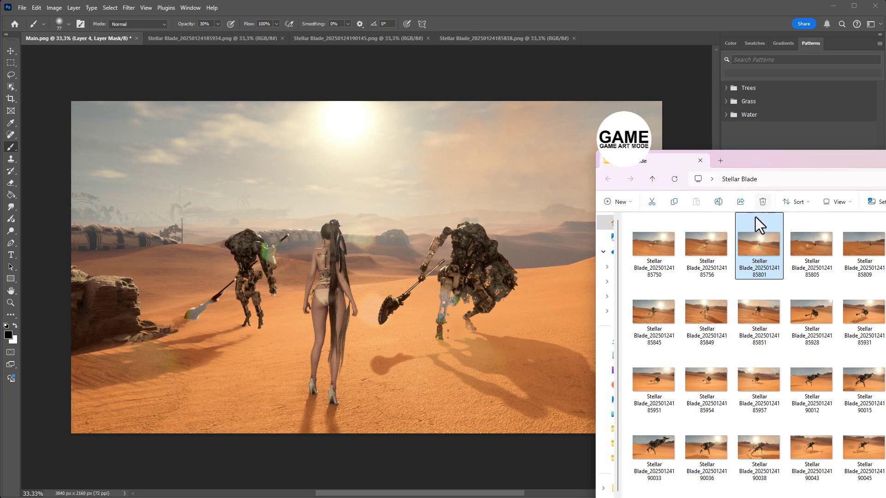
pyautogui.moveTo(752, 249); pyautogui.dragTo(619, 42)
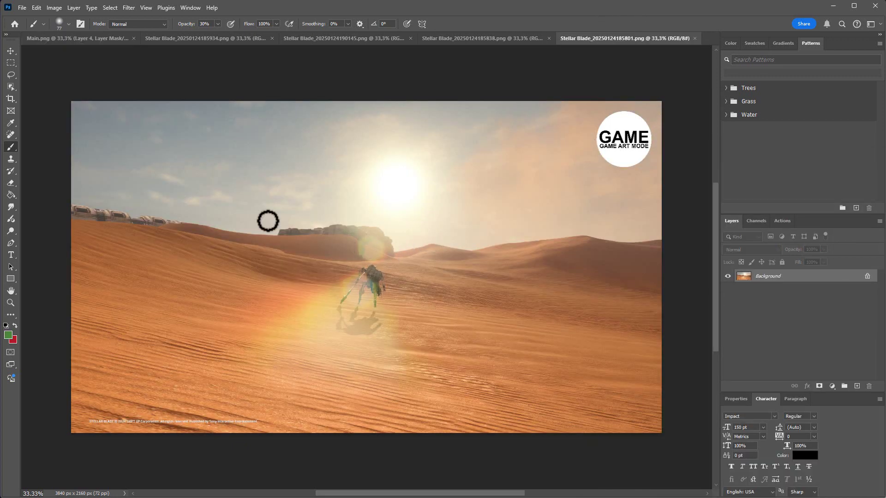
pyautogui.click(9, 76)
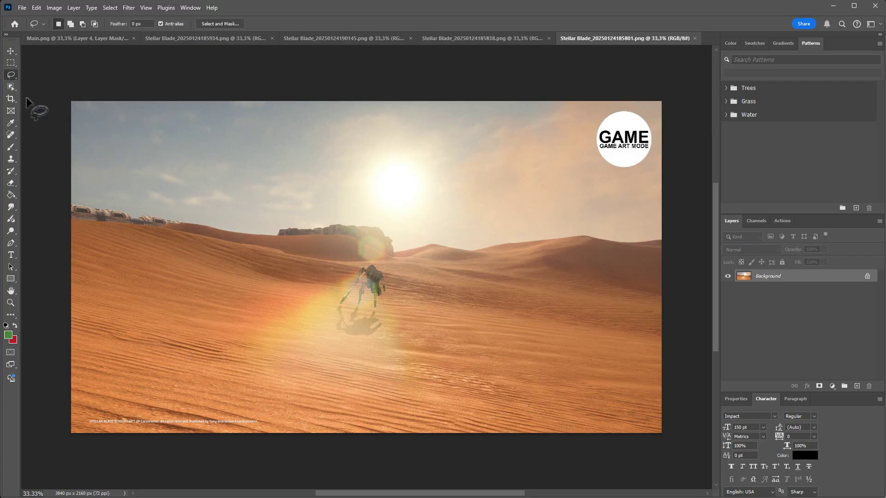
pyautogui.click(11, 87)
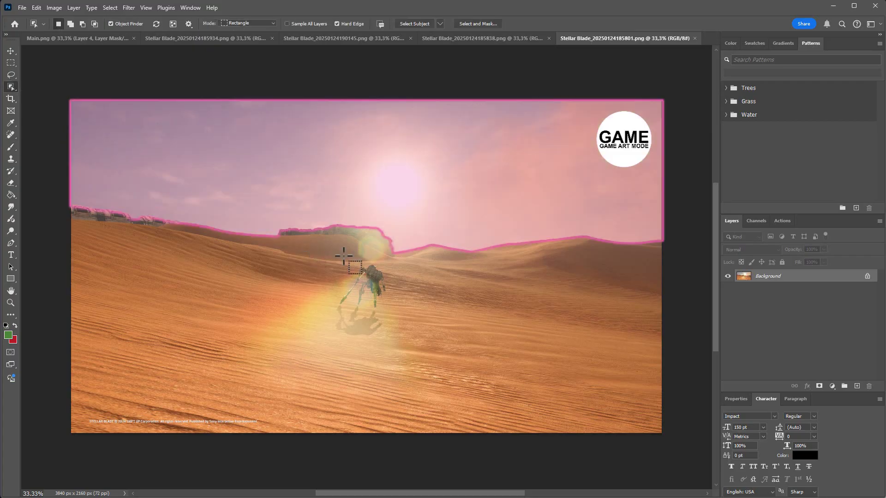
pyautogui.keyDown('shift'); pyautogui.click(371, 284); pyautogui.keyUp('shift')
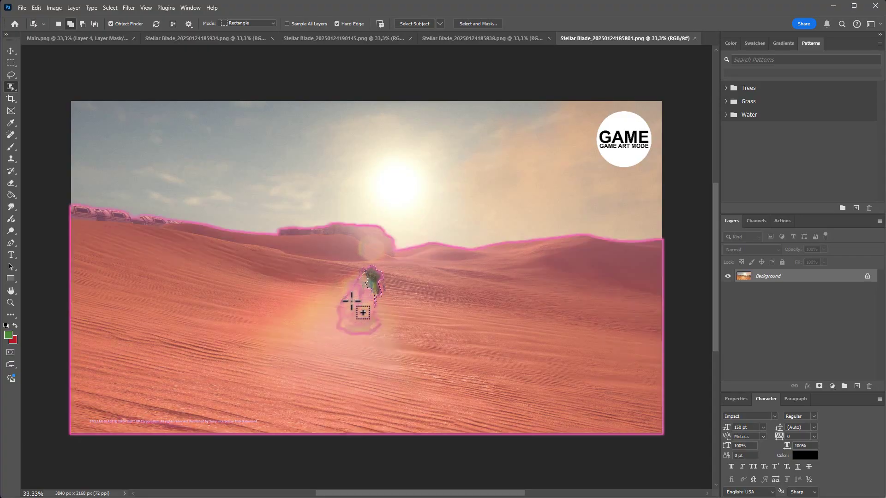
pyautogui.click(11, 63)
pyautogui.click(157, 178)
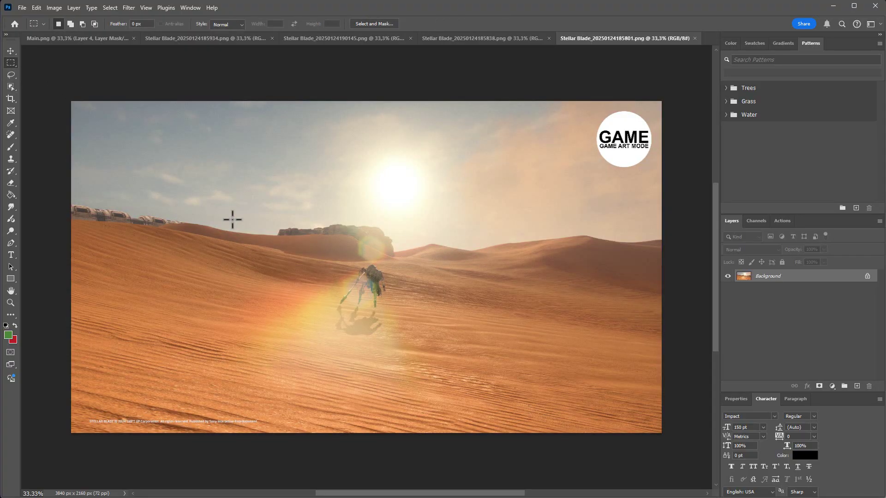
# - Select the distant creature together with its weapon and shadow using a freehand Lasso outline
pyautogui.hotkey('ctrl', '+')
pyautogui.hotkey('ctrl', '+')
pyautogui.hotkey('ctrl', '+')
pyautogui.hotkey('ctrl', '+')
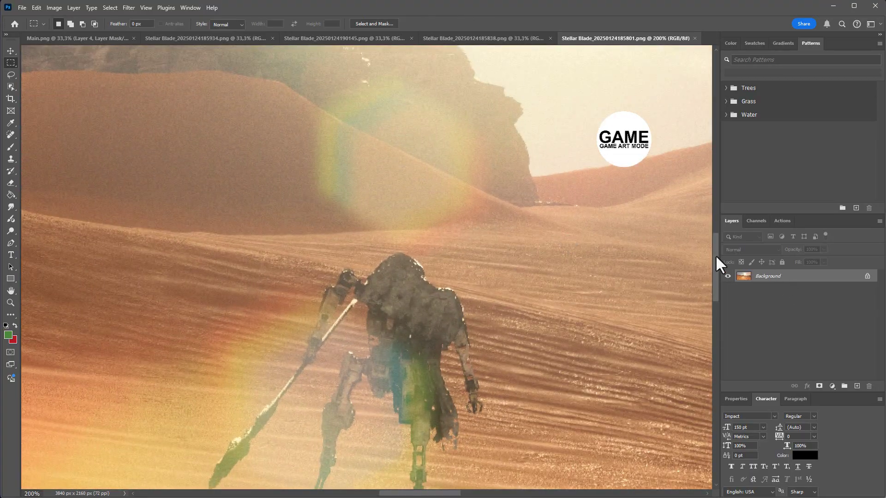
pyautogui.hotkey('ctrl', '-')
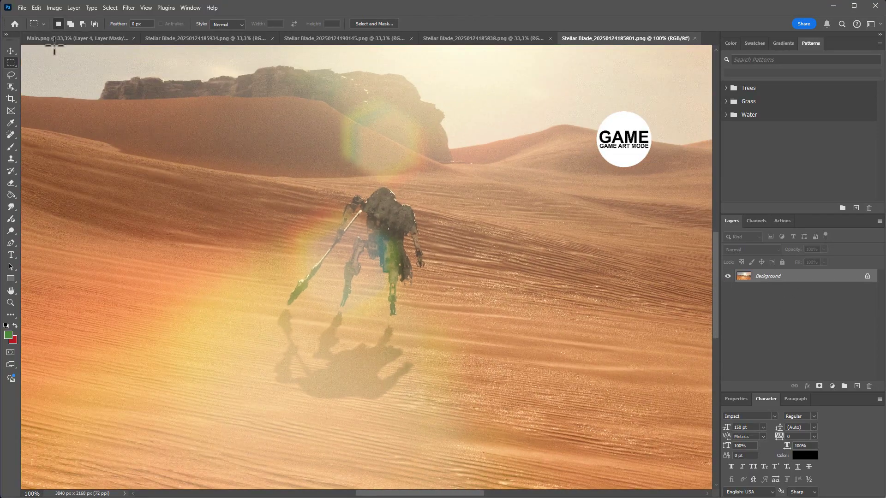
pyautogui.click(11, 76)
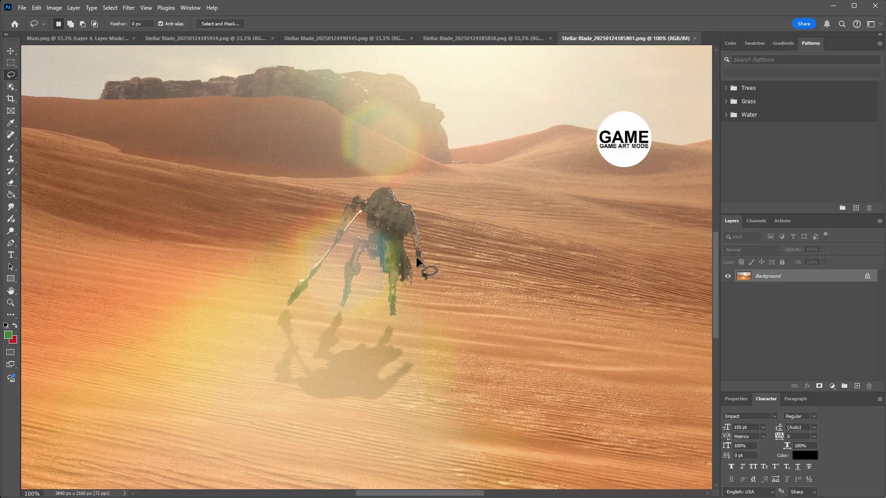
pyautogui.moveTo(408, 237)
pyautogui.mouseDown()
pyautogui.moveTo(411, 281)
pyautogui.moveTo(400, 276)
pyautogui.moveTo(394, 323)
pyautogui.mouseUp()
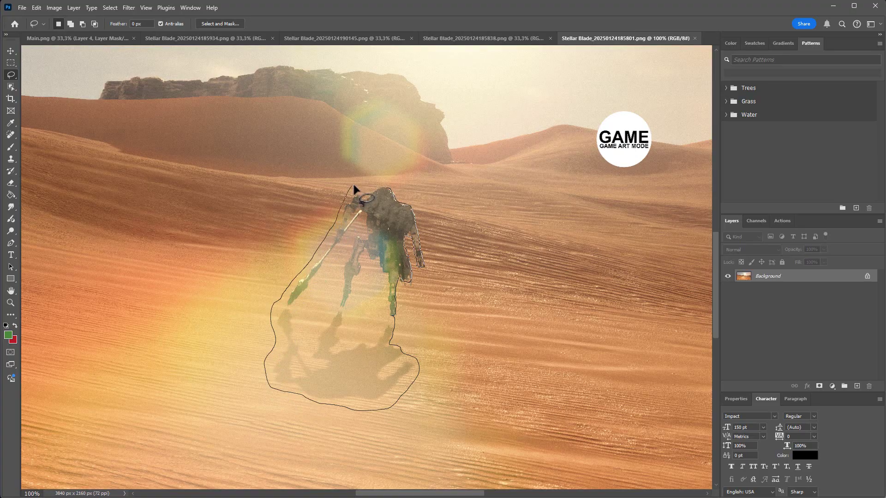
pyautogui.moveTo(387, 188); pyautogui.dragTo(386, 186)
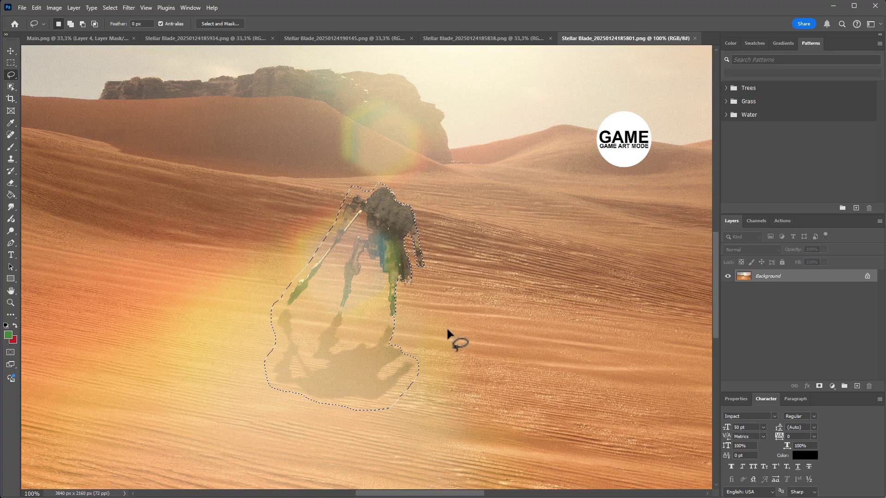
# - Paste the copied creature and shadow into Main.png as a new layer above Layer 4
pyautogui.click(66, 36)
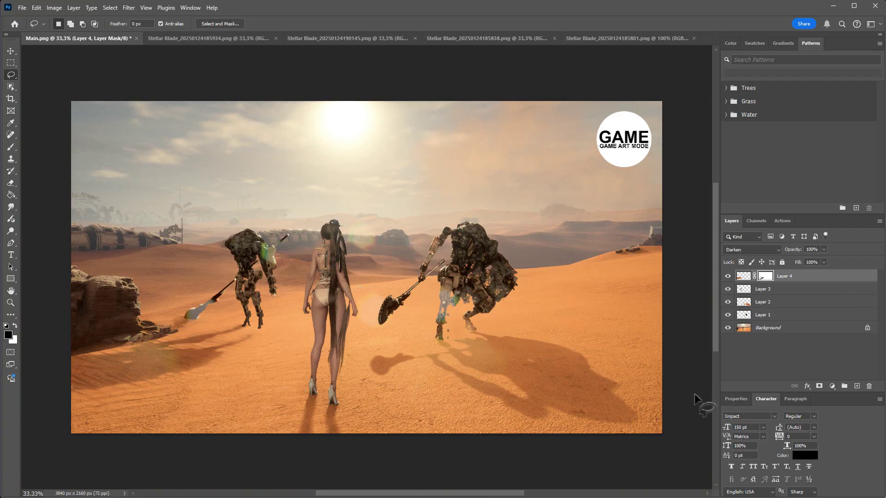
pyautogui.click(743, 278)
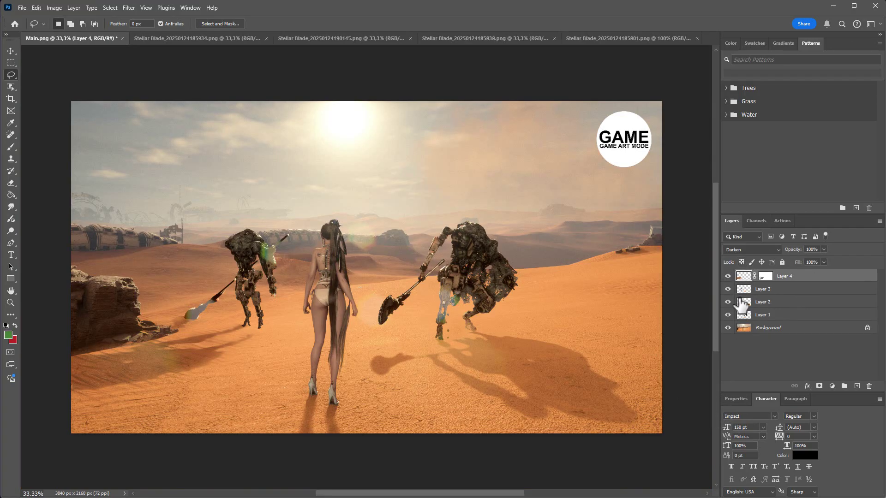
pyautogui.hotkey('ctrl', 'v')
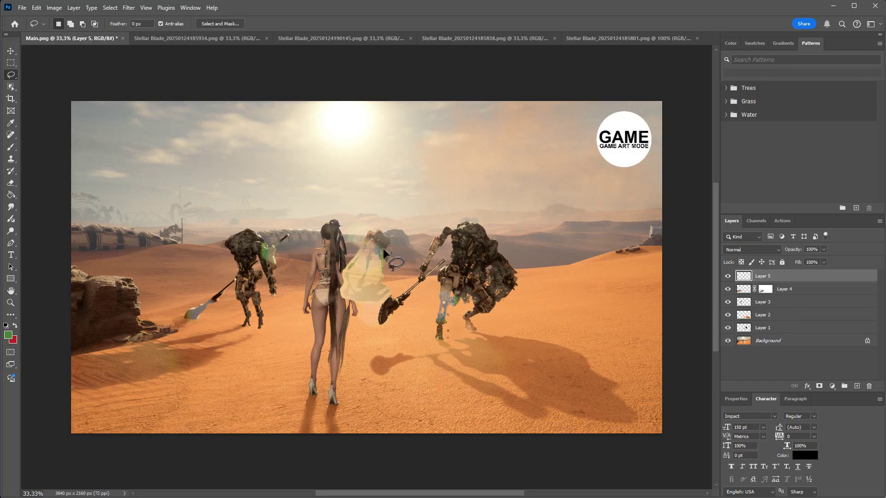
# - Move the pasted creature down and left so that it stands partly over the woman's ponytail and hip
pyautogui.moveTo(376, 250); pyautogui.dragTo(353, 273)
pyautogui.hotkey('ctrl', 'Left')
pyautogui.hotkey('ctrl', 'Left')
pyautogui.hotkey('ctrl', 'Left')
pyautogui.hotkey('ctrl', 'Left')
pyautogui.hotkey('ctrl', 'Left')
pyautogui.hotkey('ctrl', 'Left')
pyautogui.hotkey('ctrl', 'Up')
pyautogui.hotkey('ctrl', 'Up')
pyautogui.hotkey('ctrl', 'Up')
pyautogui.hotkey('ctrl', 'Up')
pyautogui.hotkey('ctrl', 'Up')
pyautogui.hotkey('ctrl', 'Up')
pyautogui.hotkey('ctrl', 'Up')
pyautogui.hotkey('ctrl', 'Up')
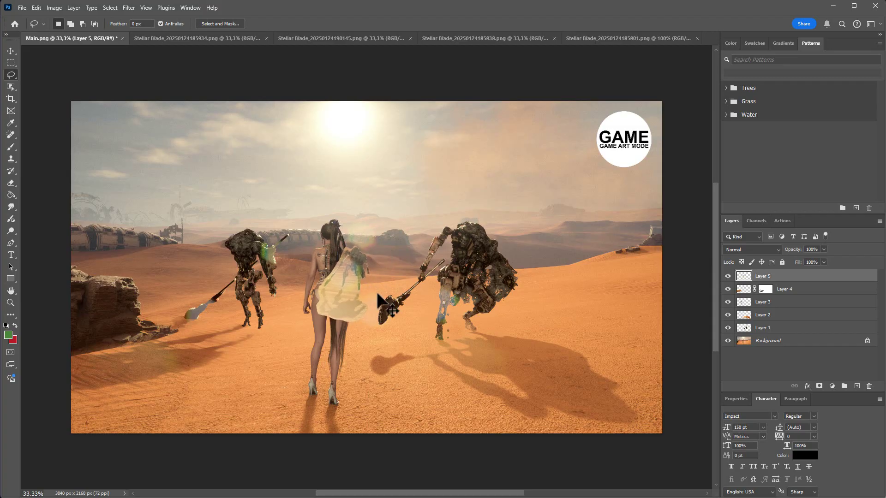
# - Add a layer mask to Layer 5, which holds the small pasted creature
pyautogui.hotkey('ctrl', '+')
pyautogui.hotkey('ctrl', '+')
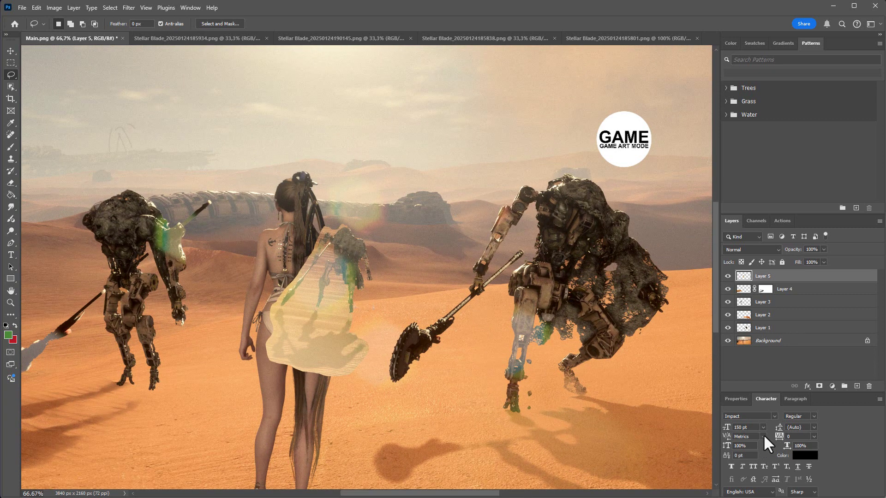
pyautogui.click(819, 386)
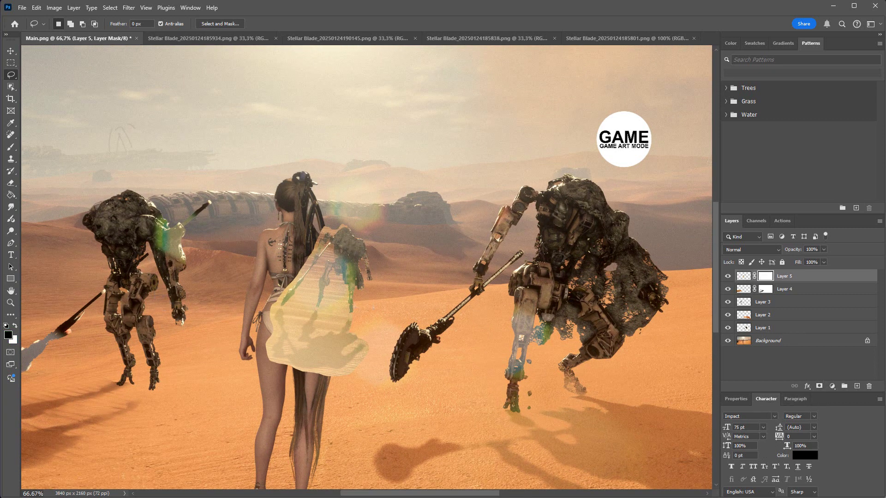
# - Mask out the pale sand around the small creature and its shadow with a Soft Round brush at 39 px and 100% opacity
pyautogui.click(10, 147)
pyautogui.click(68, 24)
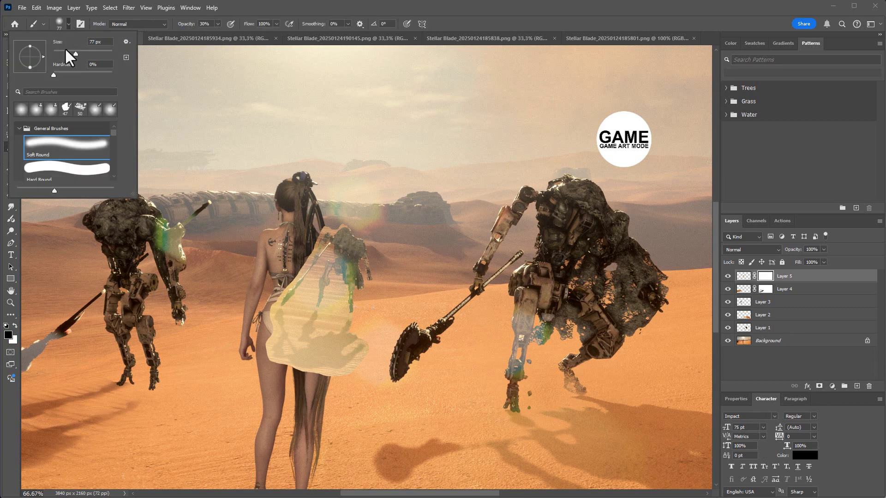
pyautogui.click(65, 51)
pyautogui.click(218, 24)
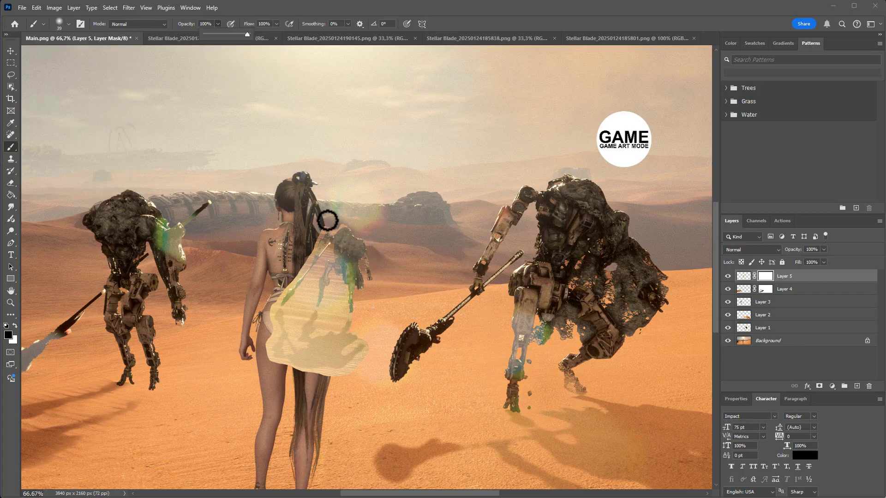
pyautogui.moveTo(326, 222)
pyautogui.mouseDown()
pyautogui.moveTo(321, 234)
pyautogui.moveTo(275, 307)
pyautogui.moveTo(269, 355)
pyautogui.moveTo(292, 371)
pyautogui.moveTo(337, 376)
pyautogui.moveTo(363, 362)
pyautogui.moveTo(367, 344)
pyautogui.moveTo(347, 353)
pyautogui.moveTo(358, 321)
pyautogui.moveTo(324, 329)
pyautogui.moveTo(333, 274)
pyautogui.moveTo(345, 321)
pyautogui.moveTo(321, 271)
pyautogui.moveTo(334, 250)
pyautogui.moveTo(289, 310)
pyautogui.moveTo(292, 319)
pyautogui.moveTo(313, 294)
pyautogui.moveTo(291, 329)
pyautogui.moveTo(298, 343)
pyautogui.moveTo(283, 344)
pyautogui.moveTo(311, 331)
pyautogui.moveTo(266, 322)
pyautogui.mouseUp()
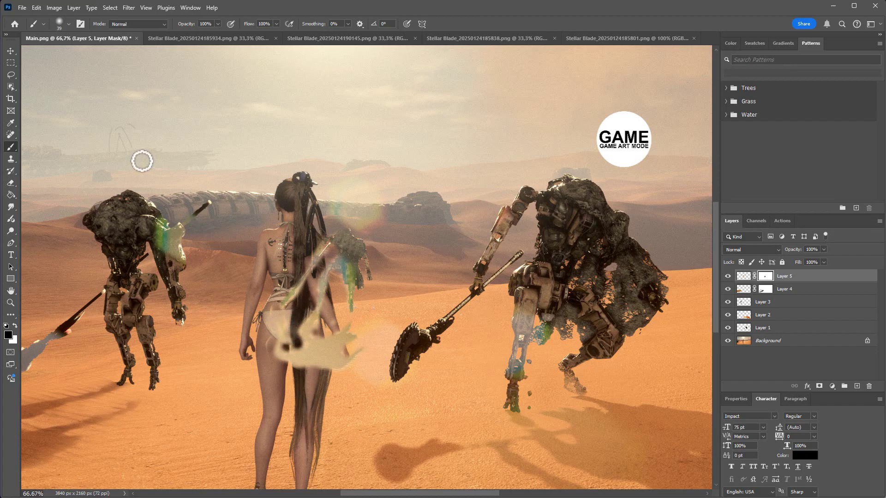
# - Select the small creature's shadow patch below its feet with a freehand Lasso outline
pyautogui.click(11, 63)
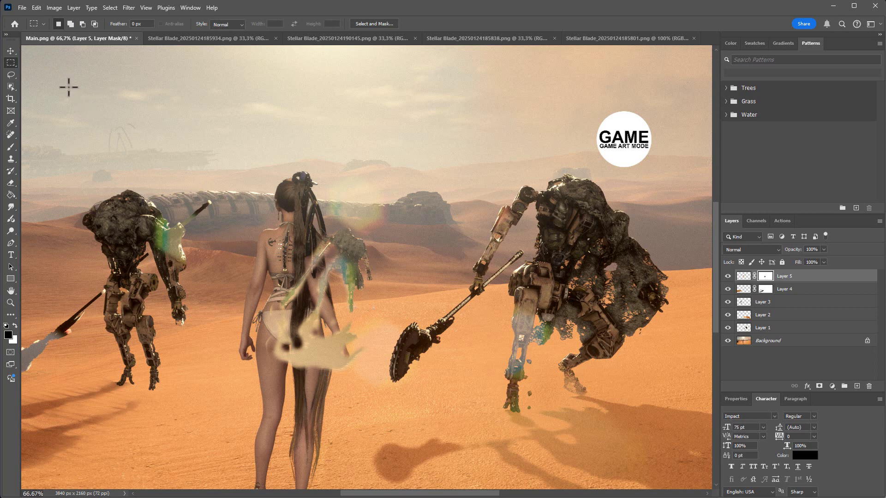
pyautogui.click(11, 75)
pyautogui.moveTo(243, 308); pyautogui.dragTo(340, 318)
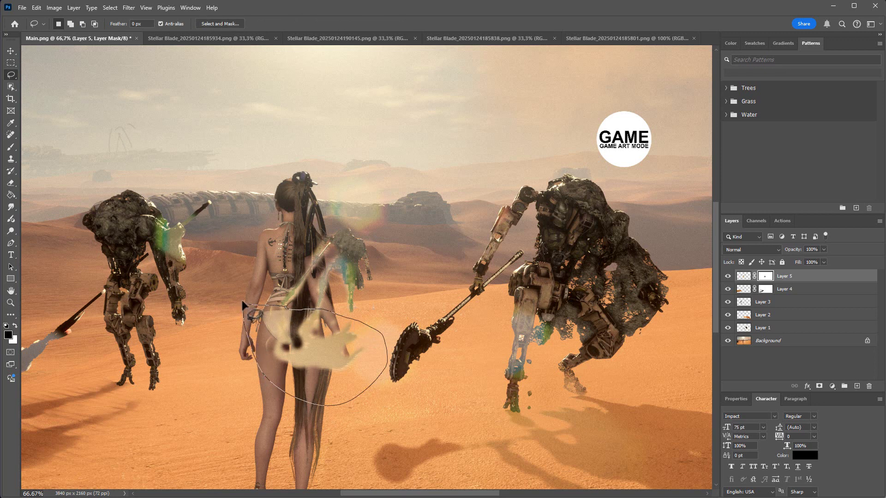
pyautogui.moveTo(242, 303); pyautogui.dragTo(244, 305)
pyautogui.press('Delete')
pyautogui.hotkey('ctrl', 'd')
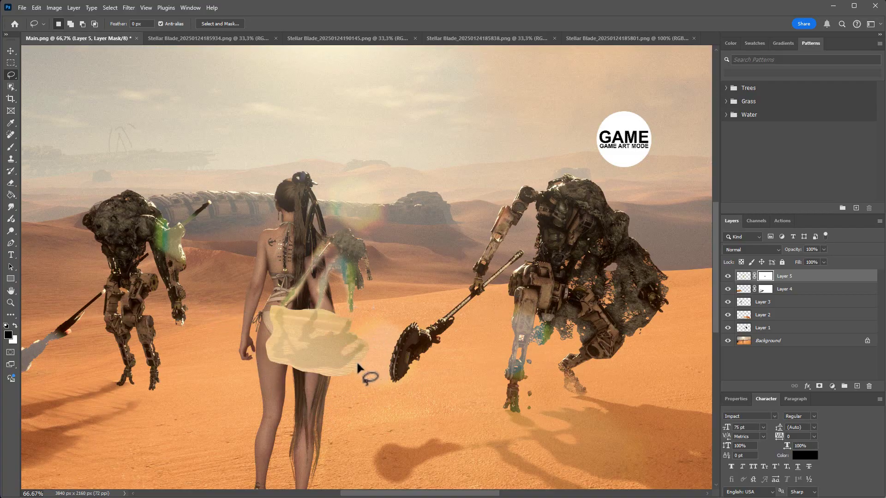
pyautogui.hotkey('ctrl', 'v')
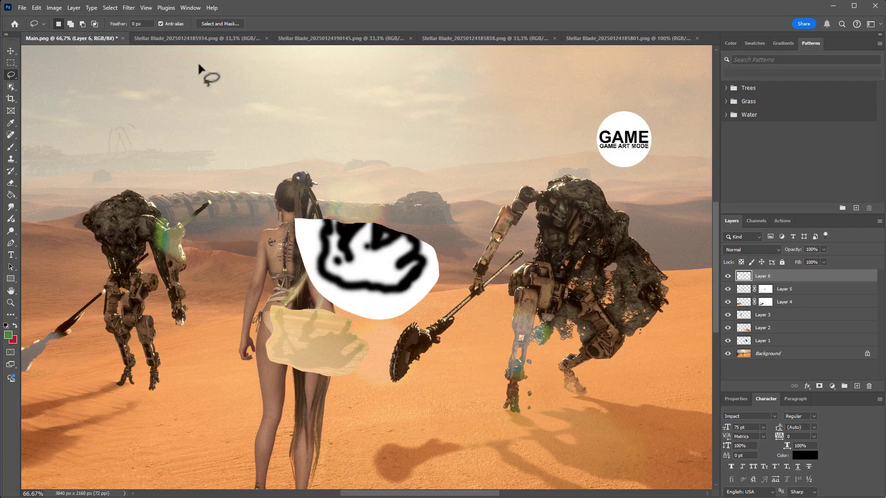
pyautogui.click(36, 8)
pyautogui.click(37, 17)
pyautogui.click(36, 7)
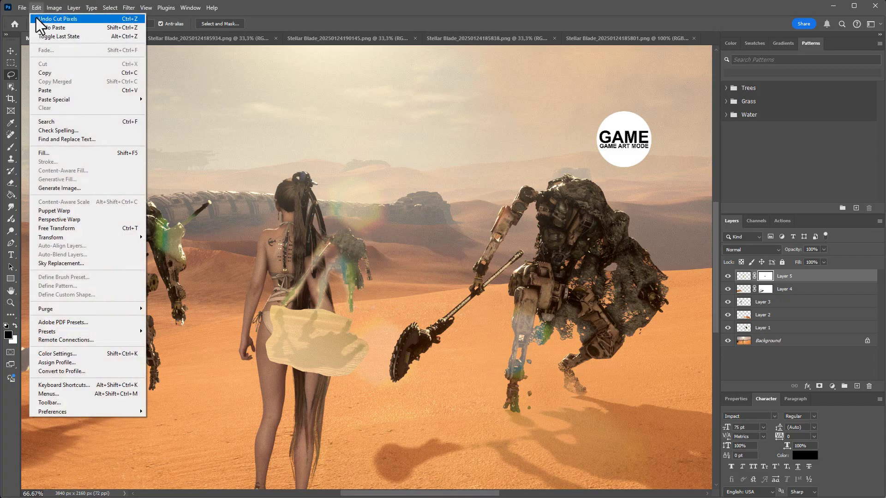
pyautogui.click(36, 16)
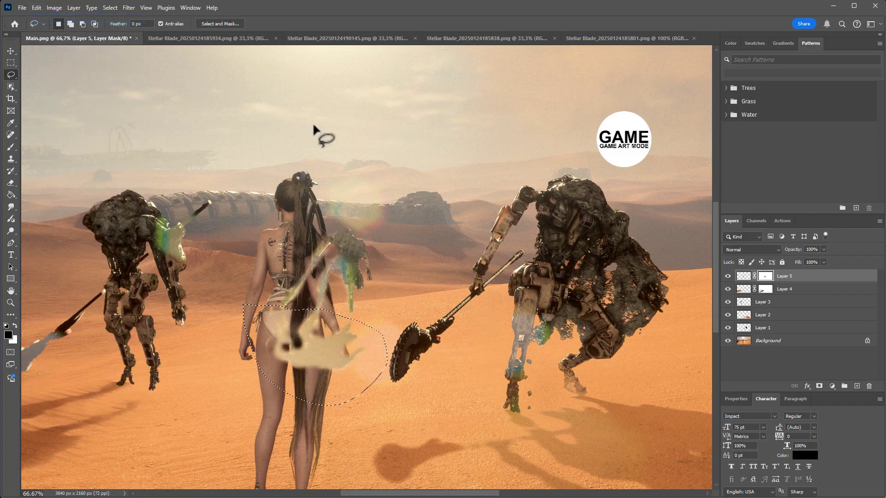
# - Cut the selected shadow patch from the image of Layer 5 and paste it as a separate layer
pyautogui.click(743, 277)
pyautogui.press('Delete')
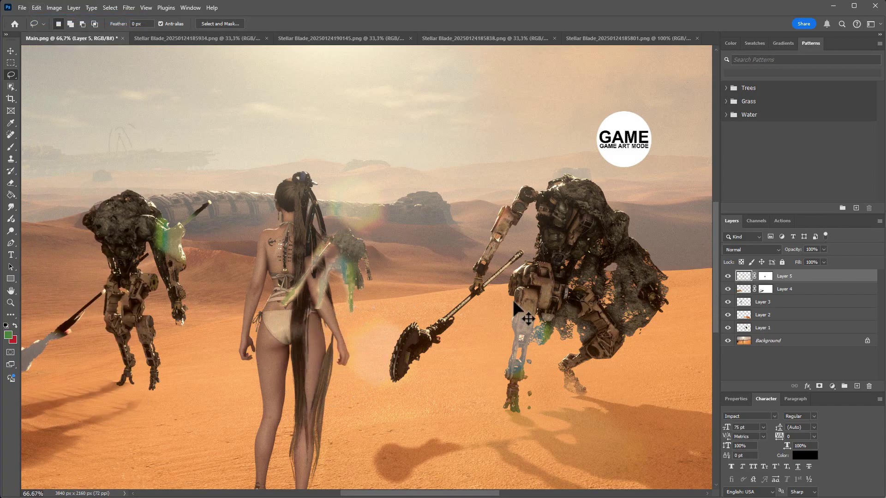
pyautogui.hotkey('ctrl', 'v')
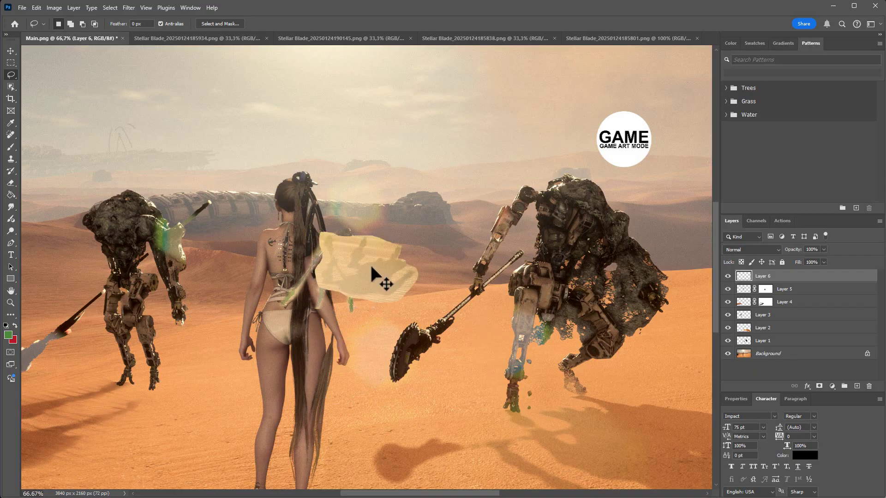
# - Move the pasted shadow patch back to its original place beneath the small creature's feet
pyautogui.moveTo(375, 273); pyautogui.dragTo(325, 350)
pyautogui.hotkey('ctrl', 'Right')
pyautogui.hotkey('ctrl', 'Right')
pyautogui.hotkey('ctrl', 'Up')
pyautogui.hotkey('ctrl', 'Up')
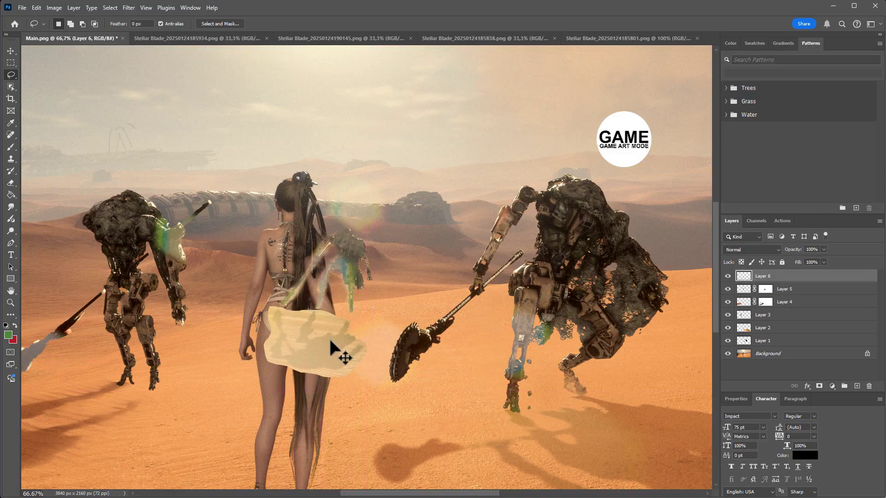
pyautogui.hotkey('ctrl', 'Right')
pyautogui.hotkey('ctrl', 'Right')
# - Set the small creature's shadow layer to the Darken blend mode and add a layer mask to it
pyautogui.click(755, 249)
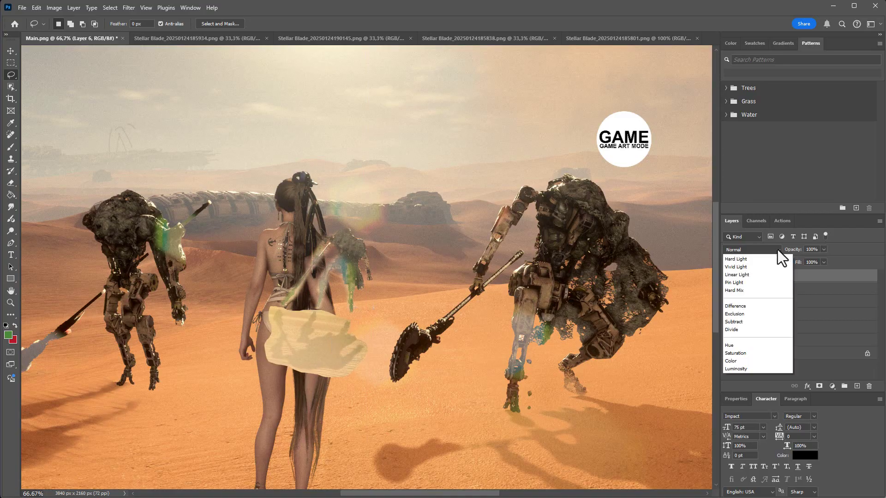
pyautogui.click(736, 285)
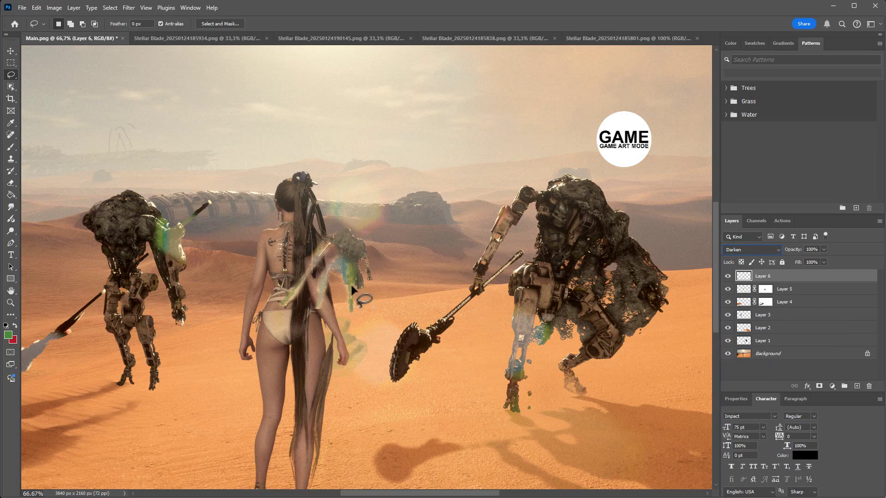
pyautogui.click(819, 386)
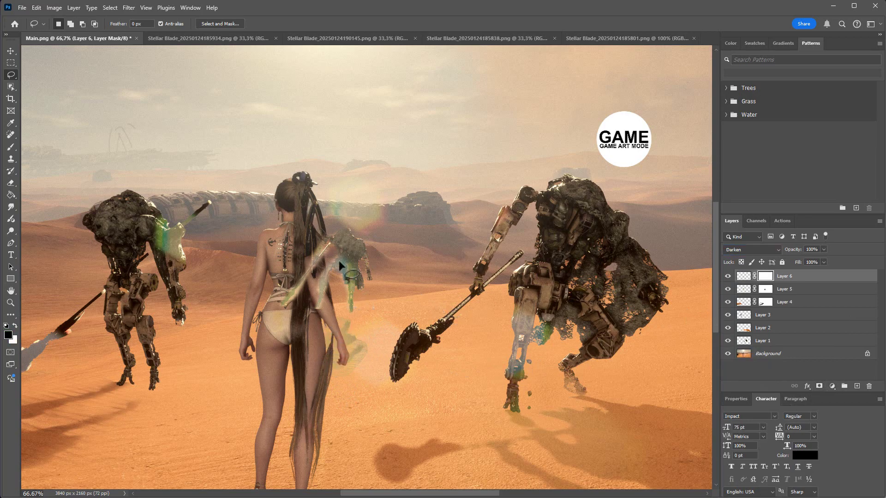
# - Paint black on Layer 6's mask around the small creature's shadow with a soft 80 px brush at 38% opacity
pyautogui.click(10, 147)
pyautogui.click(68, 25)
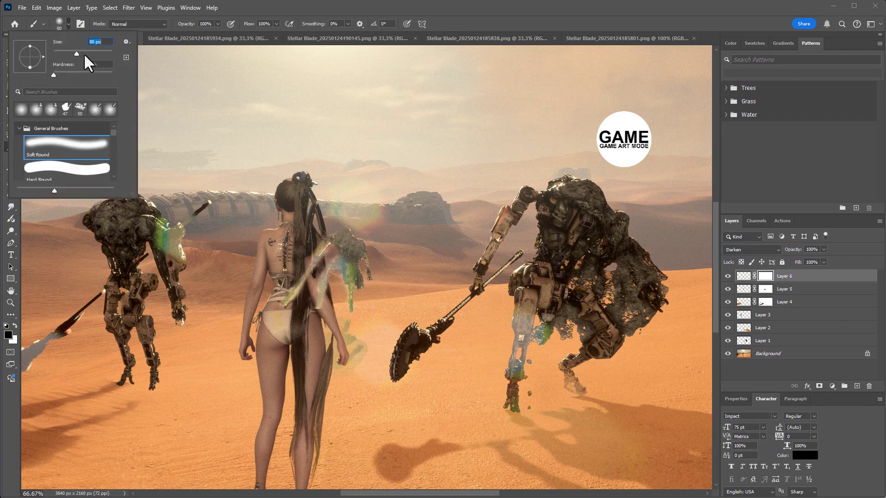
pyautogui.click(218, 24)
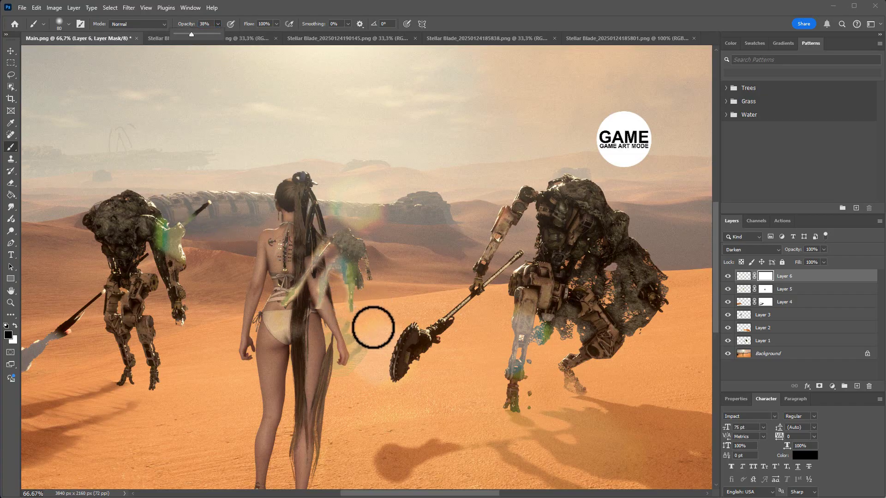
pyautogui.moveTo(372, 339)
pyautogui.mouseDown()
pyautogui.moveTo(372, 356)
pyautogui.moveTo(354, 375)
pyautogui.moveTo(362, 368)
pyautogui.mouseUp()
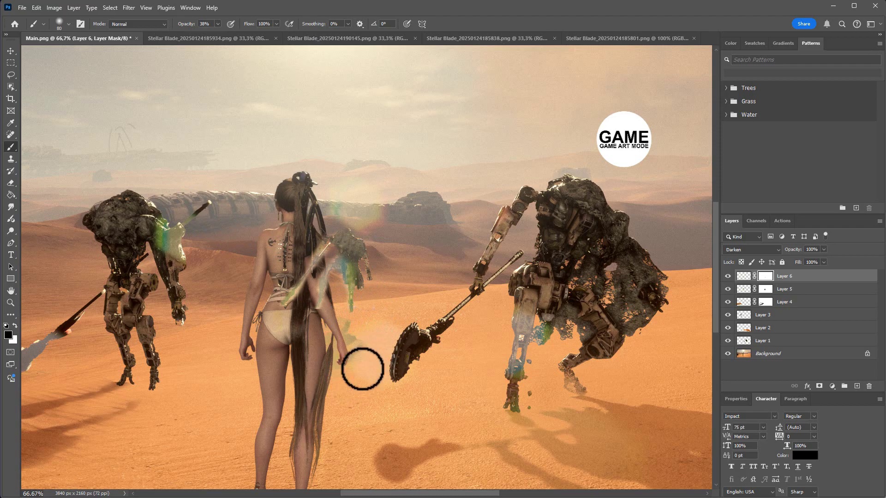
# - Refine Layer 6's mask around the shadow near the woman's hand with a soft 34 px brush at 40% opacity
pyautogui.click(216, 24)
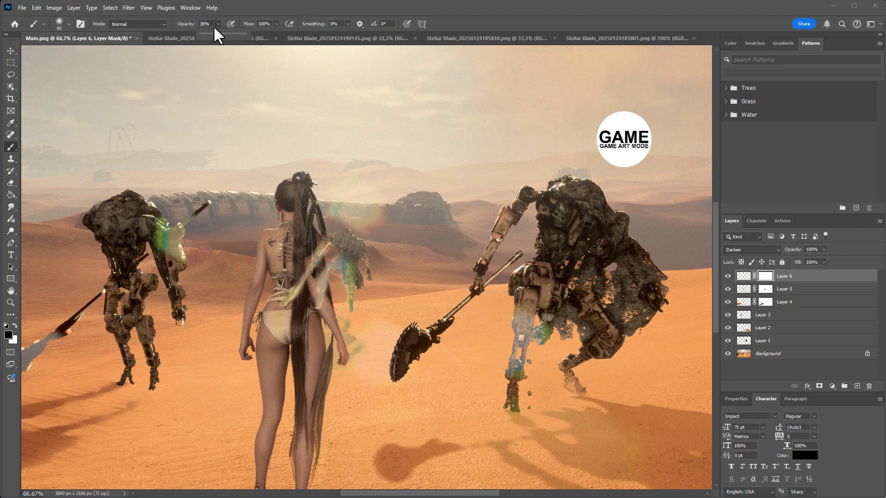
pyautogui.click(68, 24)
pyautogui.moveTo(72, 52); pyautogui.dragTo(70, 52)
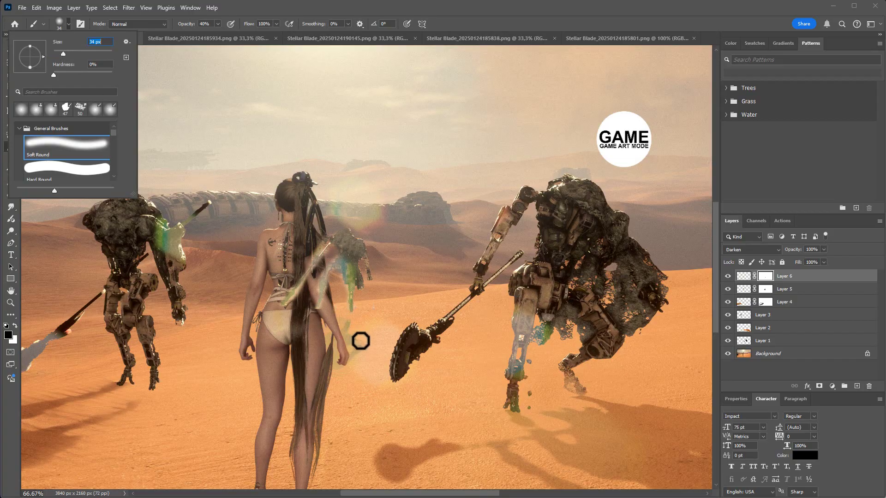
pyautogui.moveTo(353, 347)
pyautogui.mouseDown()
pyautogui.moveTo(336, 356)
pyautogui.moveTo(333, 373)
pyautogui.moveTo(369, 354)
pyautogui.moveTo(369, 341)
pyautogui.moveTo(348, 347)
pyautogui.moveTo(325, 337)
pyautogui.mouseUp()
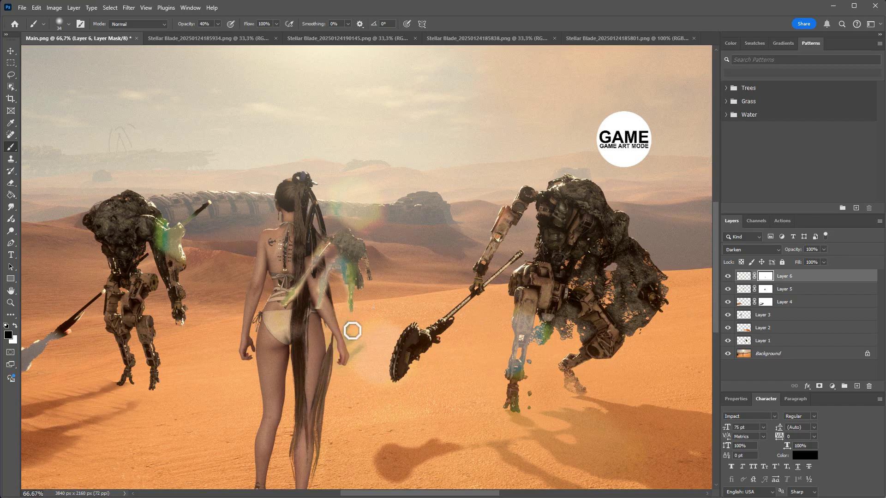
# - Try darkening Layer 6's shadow image with Brightness/Contrast at brightness -46 and contrast -4
pyautogui.click(743, 277)
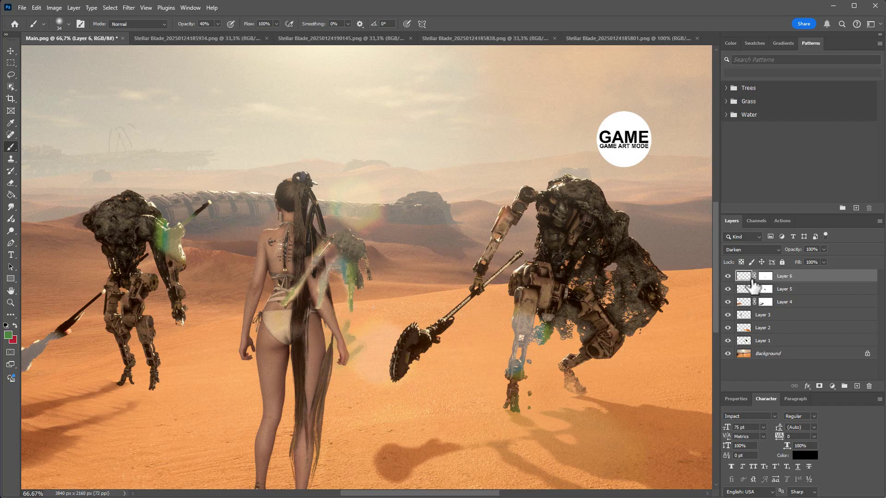
pyautogui.click(823, 249)
pyautogui.click(54, 7)
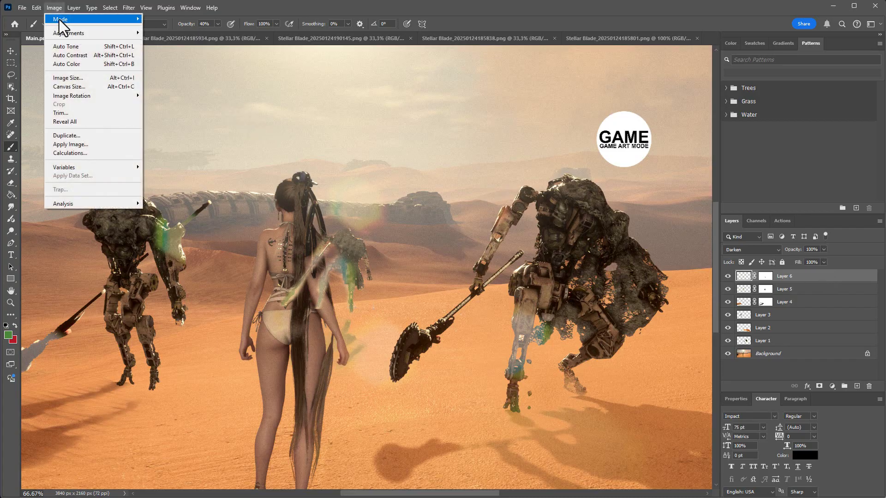
pyautogui.moveTo(61, 34)
pyautogui.click(169, 35)
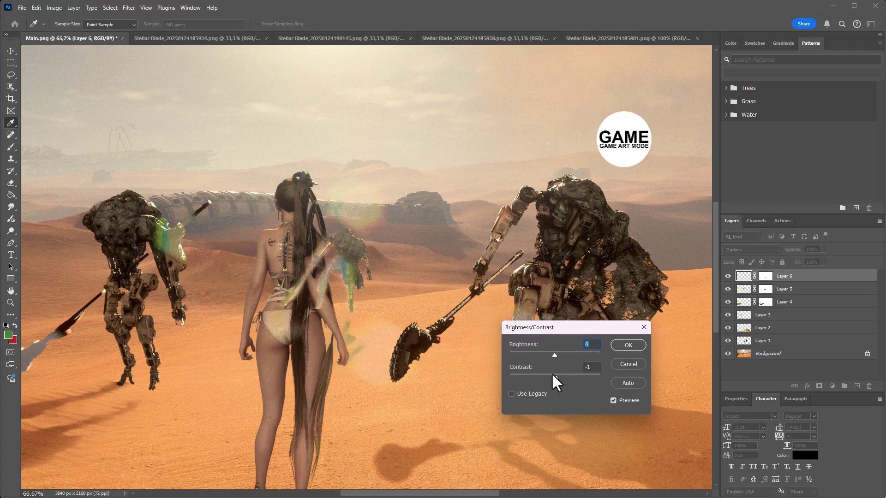
pyautogui.moveTo(553, 376); pyautogui.dragTo(542, 357)
pyautogui.click(617, 364)
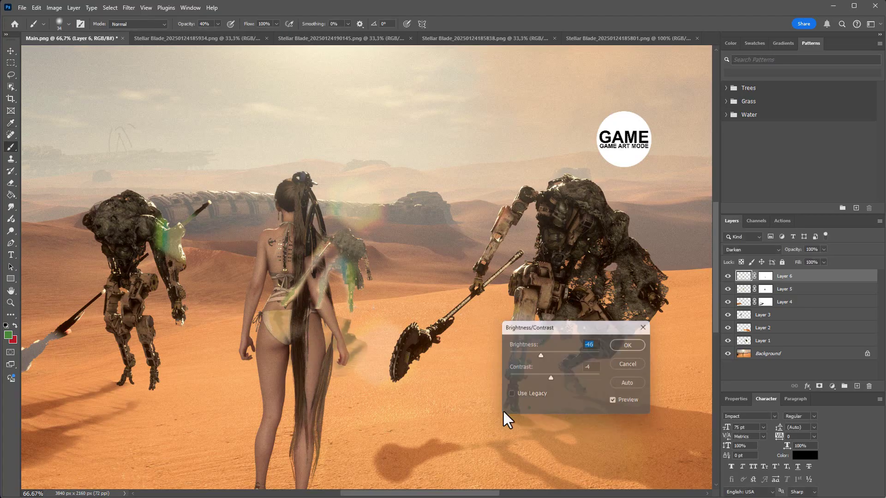
# - Paint on Layer 5's mask to fade the small creature's staff where it crosses the woman's back and arm
pyautogui.click(750, 293)
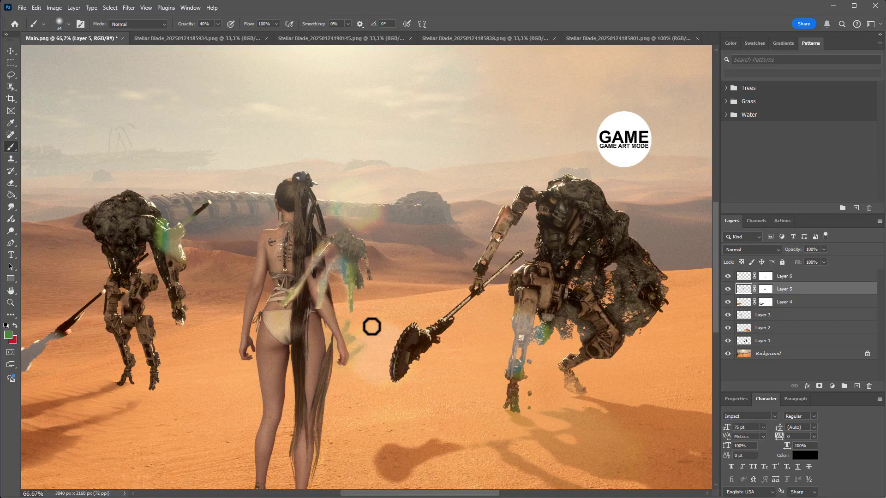
pyautogui.click(765, 289)
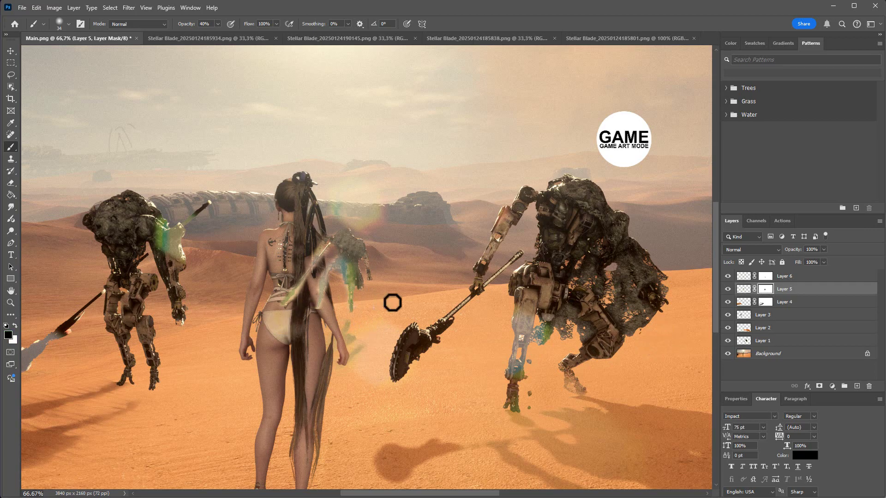
pyautogui.hotkey('ctrl', '+')
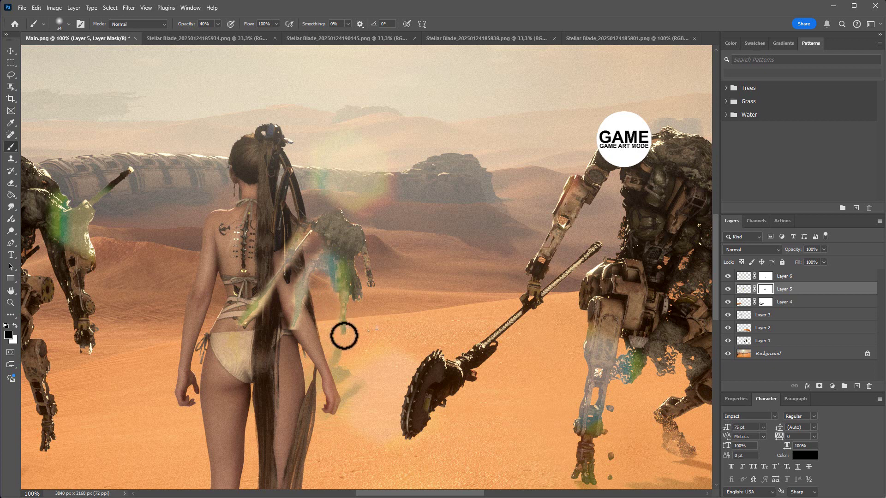
pyautogui.moveTo(323, 272)
pyautogui.mouseDown()
pyautogui.moveTo(298, 325)
pyautogui.moveTo(287, 307)
pyautogui.moveTo(308, 268)
pyautogui.moveTo(304, 233)
pyautogui.moveTo(294, 241)
pyautogui.moveTo(314, 212)
pyautogui.moveTo(275, 256)
pyautogui.moveTo(260, 286)
pyautogui.moveTo(272, 293)
pyautogui.moveTo(255, 318)
pyautogui.moveTo(288, 284)
pyautogui.moveTo(312, 237)
pyautogui.moveTo(276, 279)
pyautogui.mouseUp()
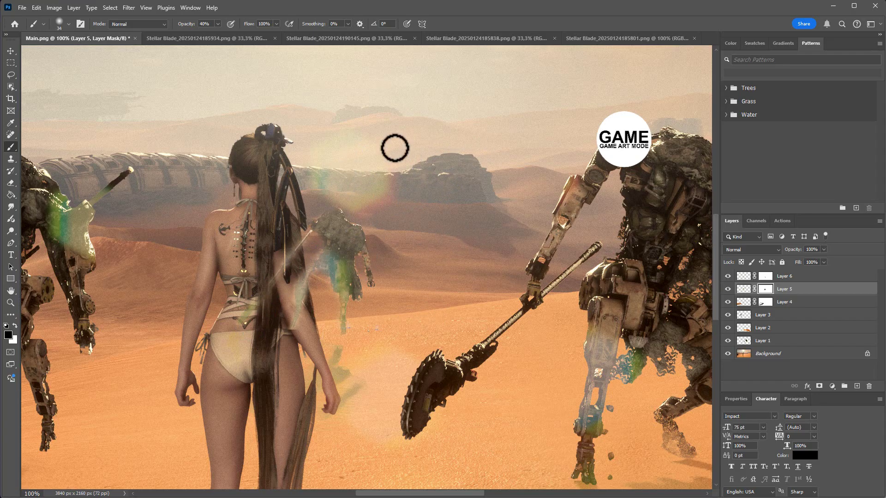
pyautogui.hotkey('ctrl', '-')
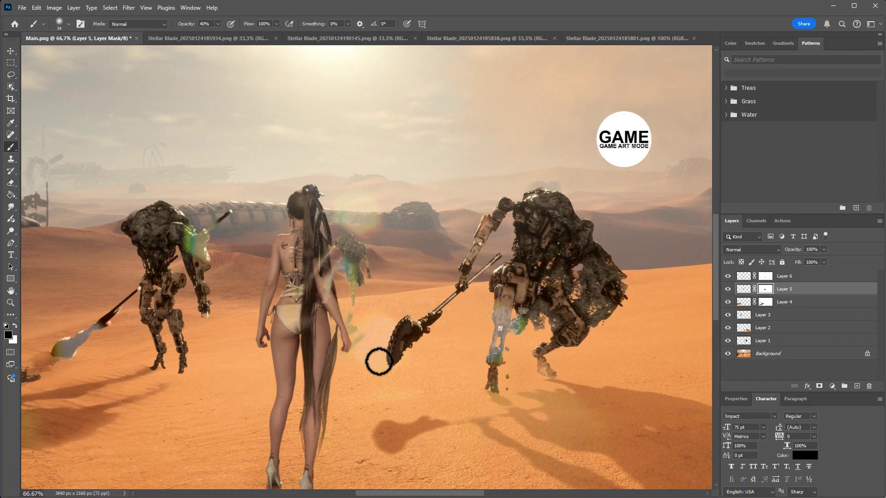
pyautogui.hotkey('ctrl', '-')
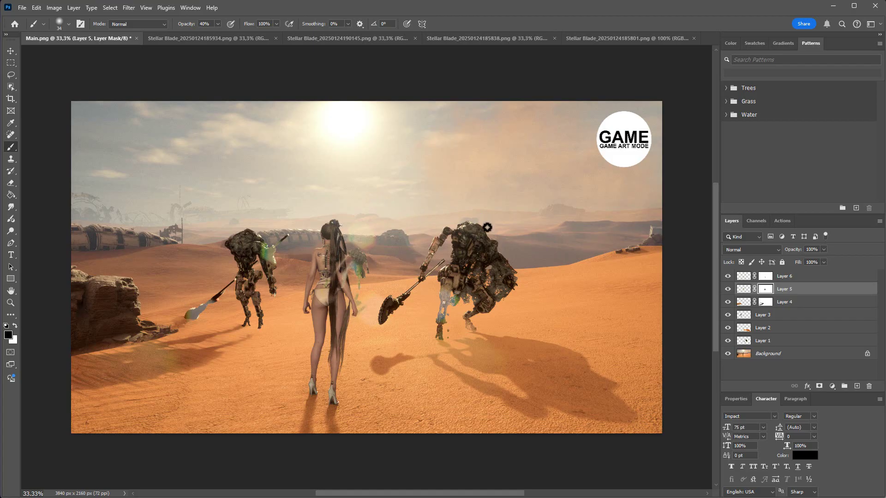
# - Set the opacity of the small creature's layer, Layer 5, to 91%
pyautogui.hotkey('ctrl', '+')
pyautogui.hotkey('ctrl', '+')
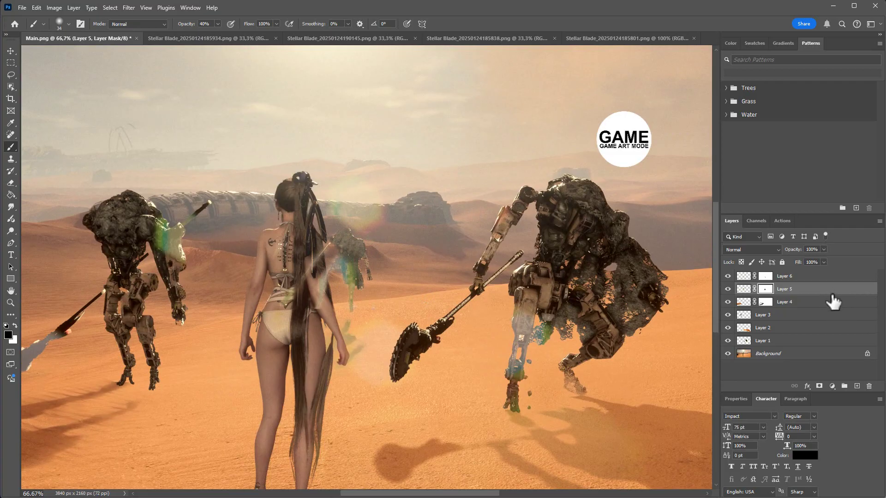
pyautogui.click(743, 290)
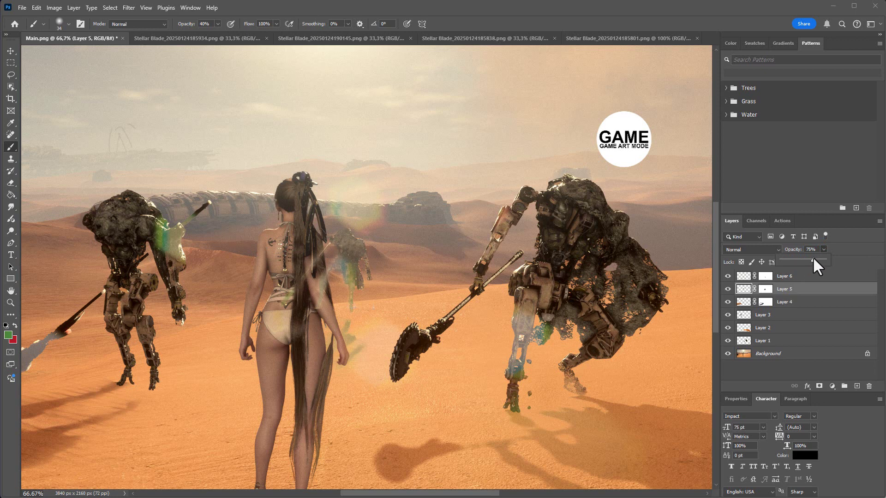
pyautogui.moveTo(820, 258); pyautogui.dragTo(824, 260)
pyautogui.hotkey('ctrl', '-')
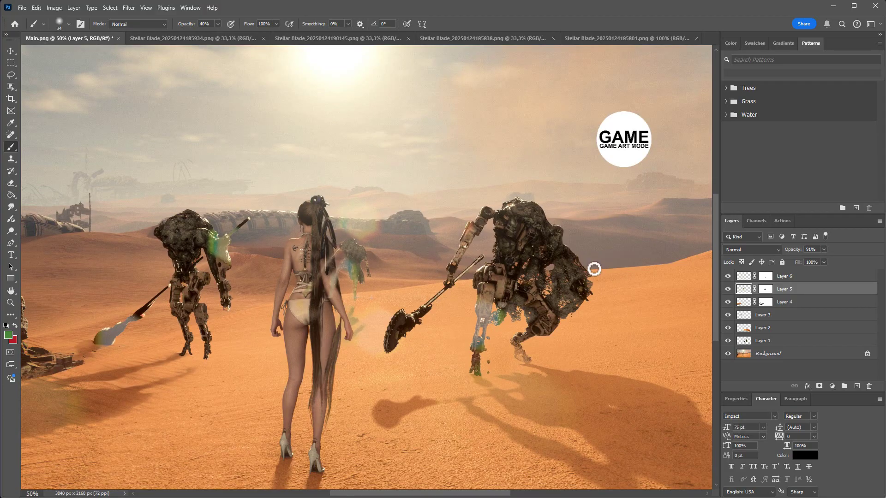
# - Select the woman on the Background layer with the Object Selection tool and copy her to a new layer
pyautogui.click(744, 358)
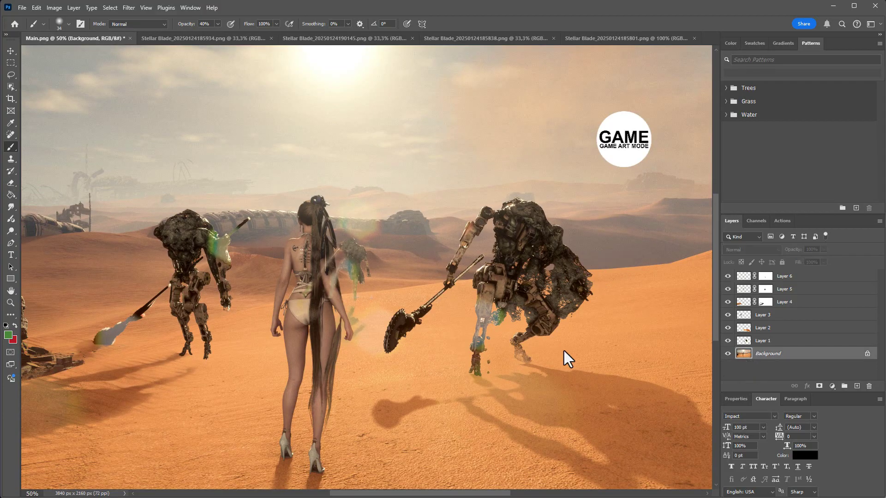
pyautogui.click(9, 64)
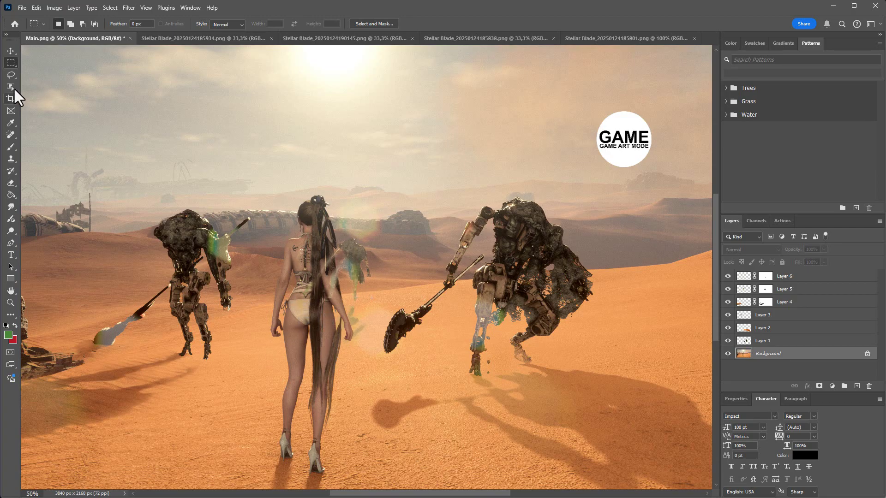
pyautogui.click(11, 86)
pyautogui.click(32, 86)
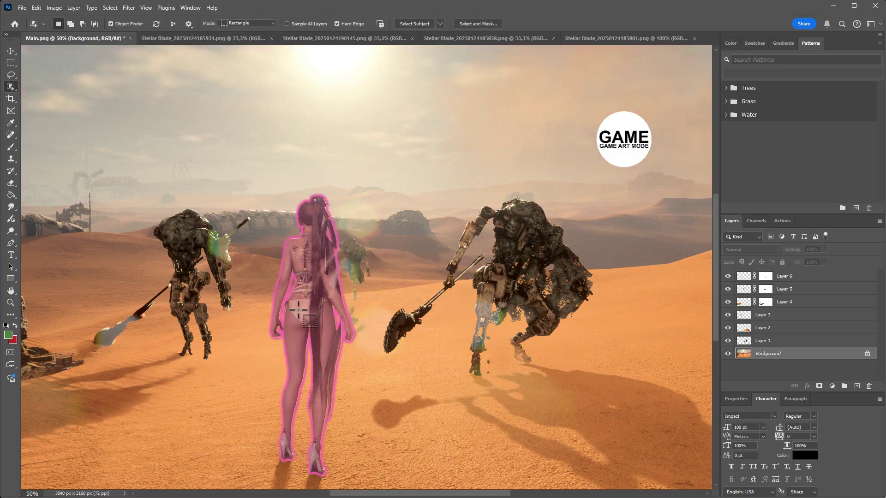
pyautogui.click(299, 310)
pyautogui.hotkey('ctrl', 'j')
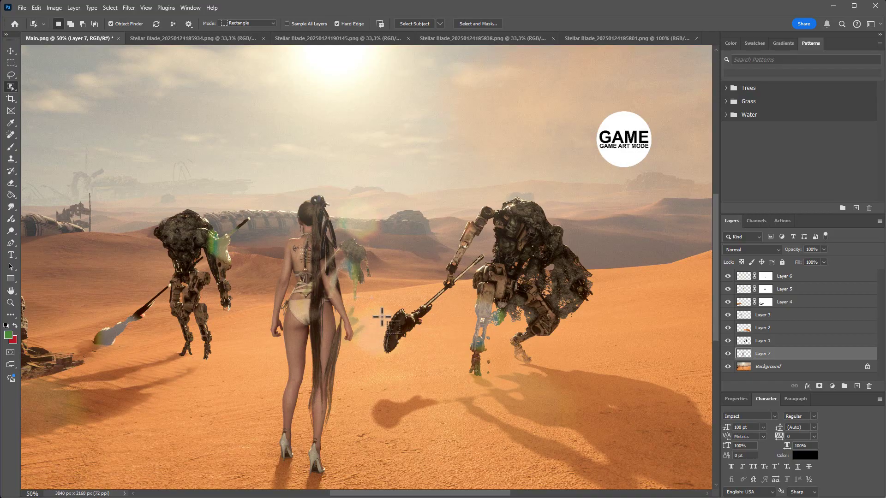
# - Move the woman's copied layer to the top of the layer stack and hide it
pyautogui.moveTo(744, 356); pyautogui.dragTo(745, 274)
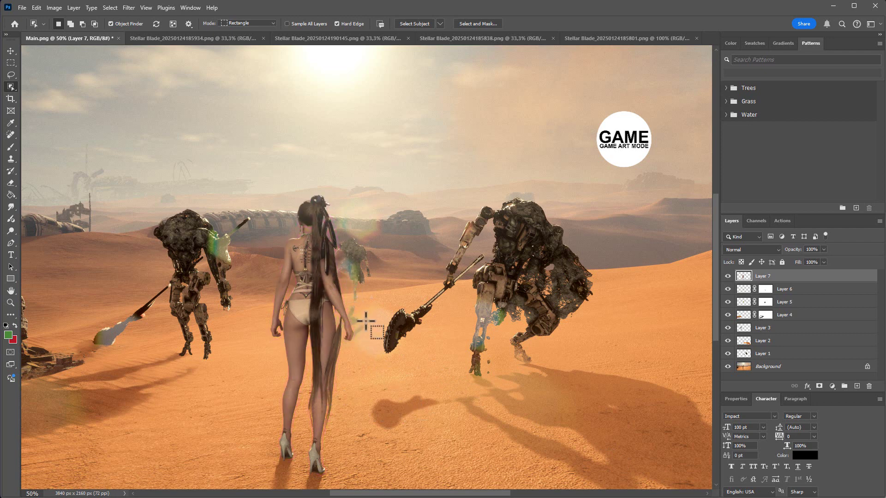
pyautogui.click(727, 275)
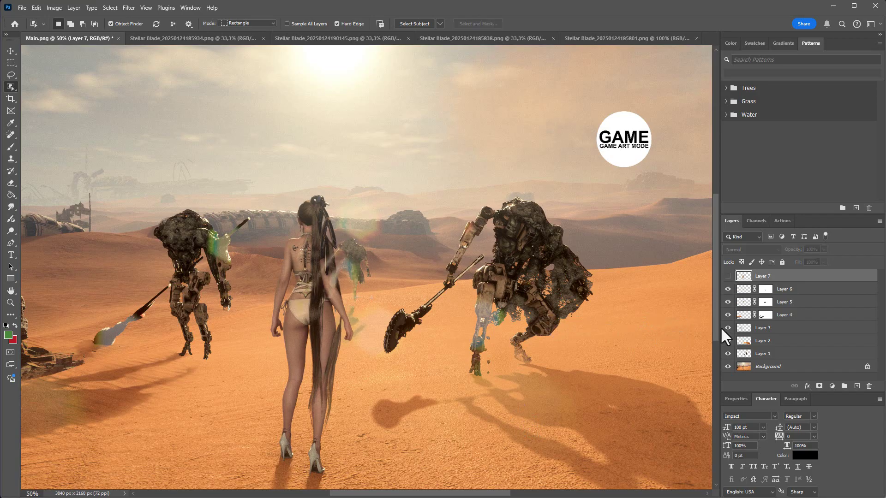
# - Toggle the visibility of Layer 6 and Layer 5 to check which one covers the woman
pyautogui.click(735, 290)
pyautogui.click(730, 289)
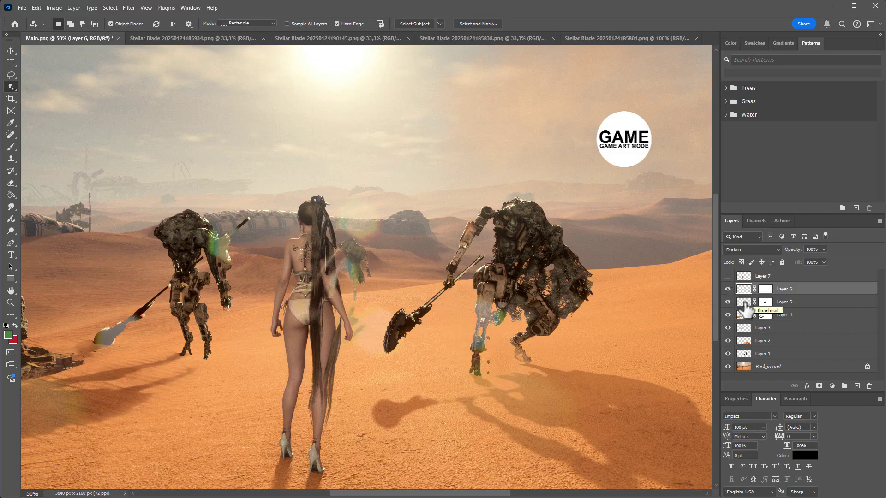
pyautogui.click(734, 302)
pyautogui.click(728, 302)
pyautogui.click(728, 302)
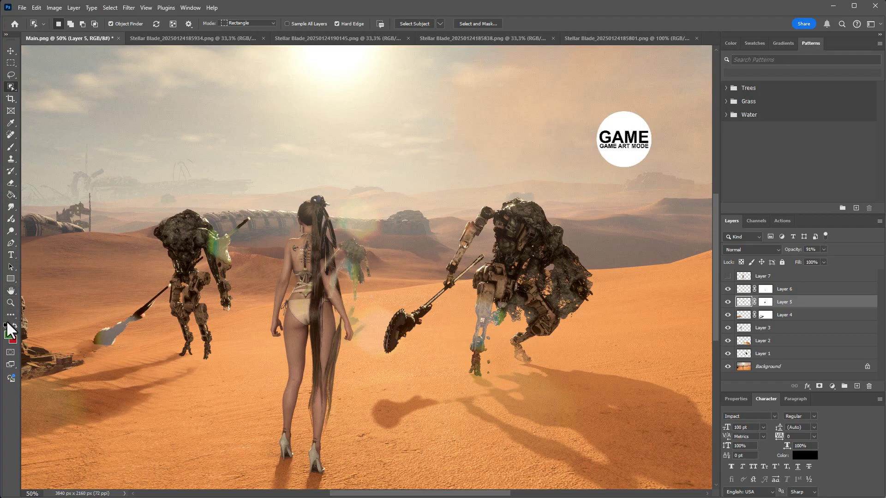
# - Set the soft black brush to 124 px and 100% opacity
pyautogui.click(13, 144)
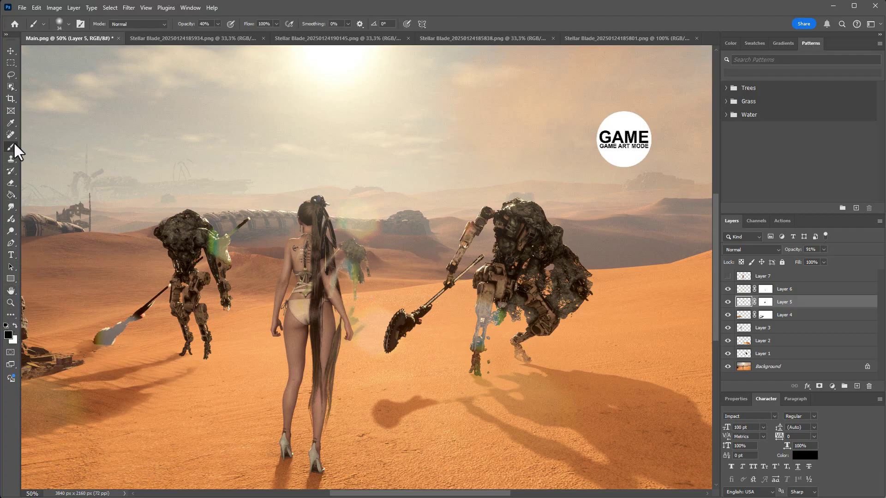
pyautogui.click(68, 25)
pyautogui.moveTo(82, 54); pyautogui.dragTo(85, 55)
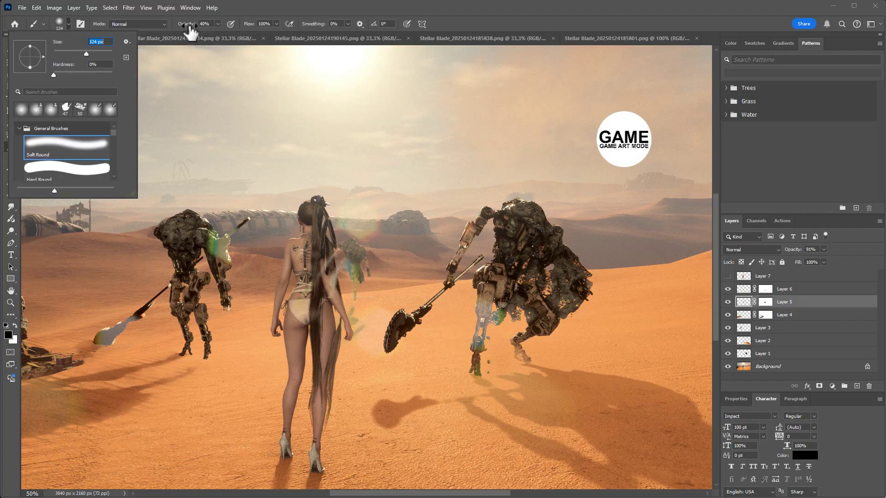
pyautogui.click(217, 24)
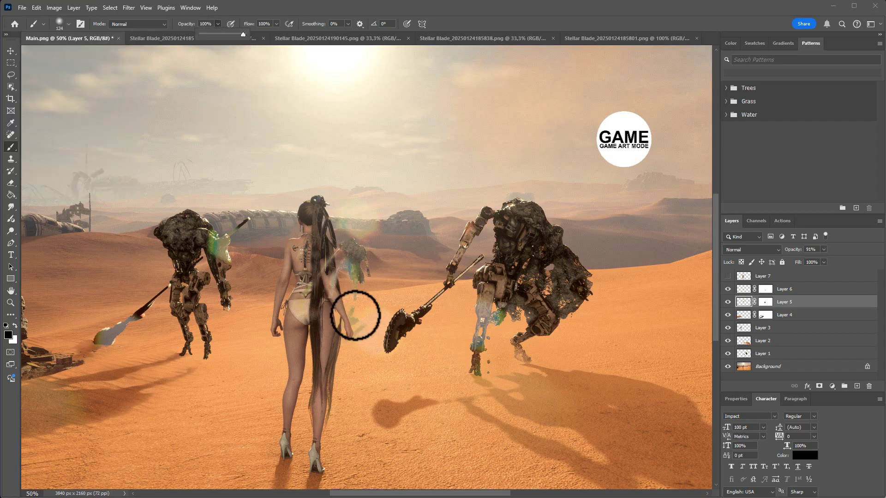
# - Try brushing black on Layer 5's image across the woman's arm and undo the stroke
pyautogui.moveTo(333, 256)
pyautogui.mouseDown()
pyautogui.moveTo(324, 254)
pyautogui.moveTo(331, 275)
pyautogui.mouseUp()
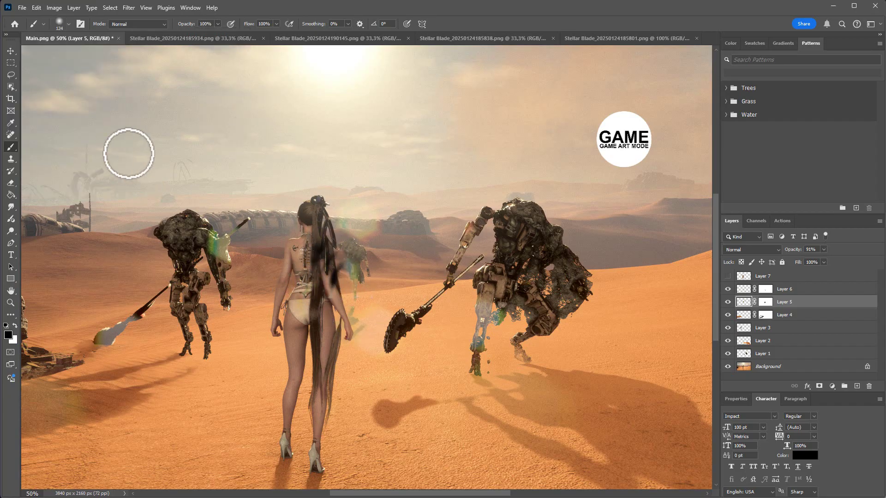
pyautogui.click(37, 8)
pyautogui.click(40, 18)
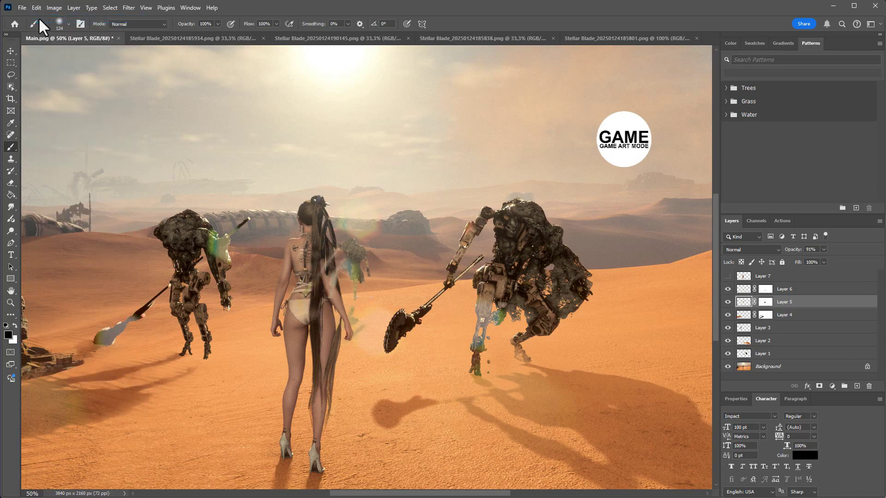
# - Mask out the remaining parts of Layer 5 that overlap the woman's arm and body
pyautogui.click(765, 302)
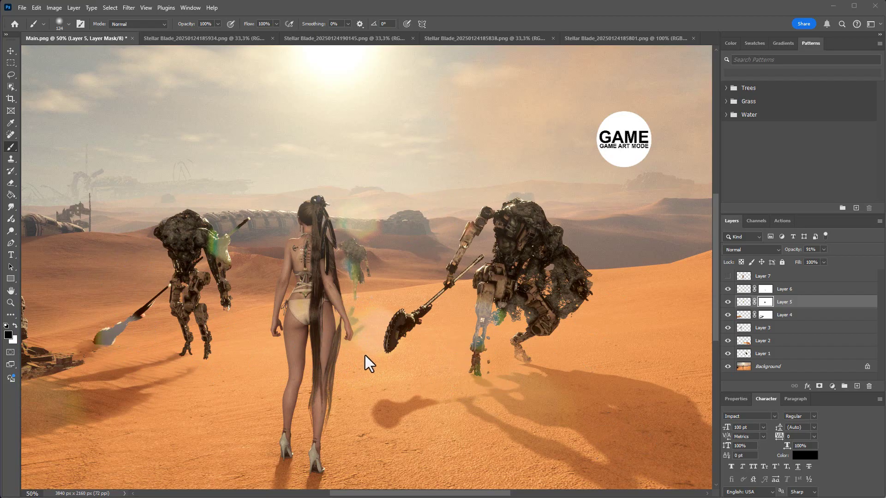
pyautogui.hotkey('ctrl', '-')
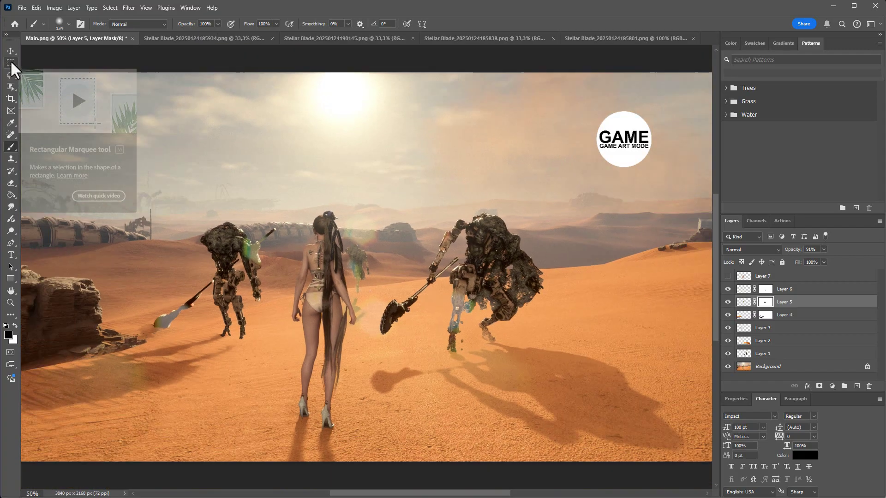